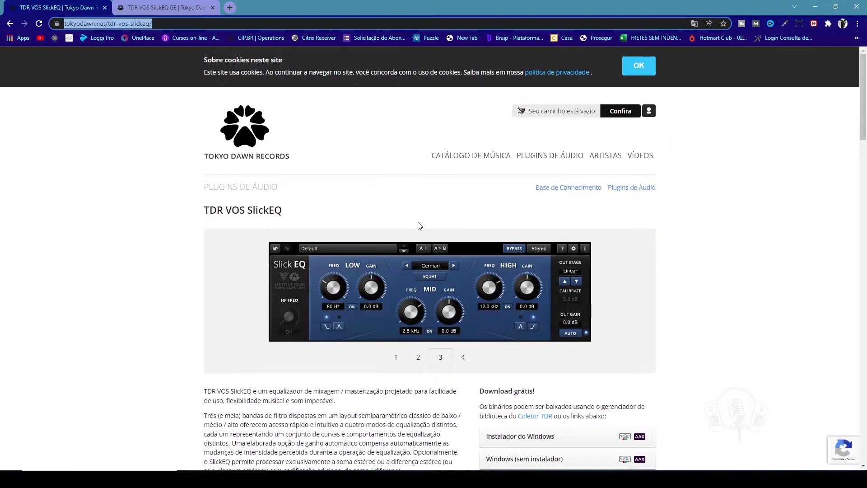
# - Review the TDR VOS SlickEQ download page and compare it with the TDR VOS SlickEQ GE product page
pyautogui.scroll(-2, 455, 237)
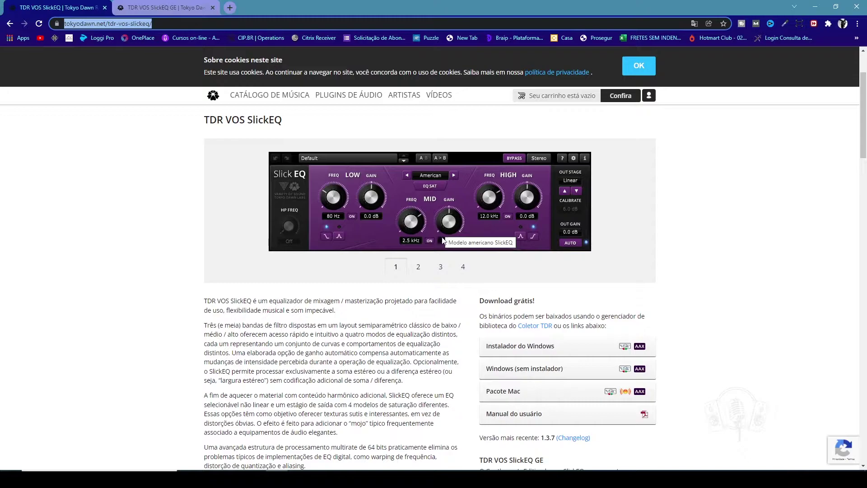
pyautogui.moveTo(861, 105); pyautogui.dragTo(864, 112)
pyautogui.scroll(3, 564, 104)
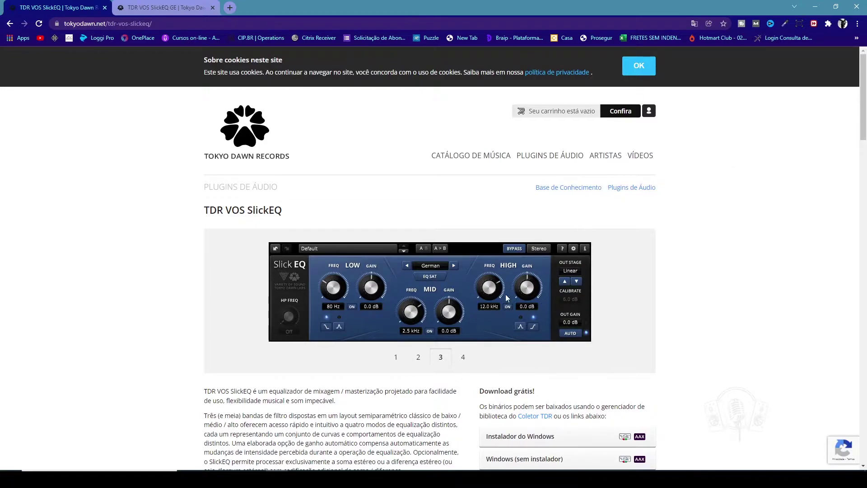
pyautogui.click(159, 4)
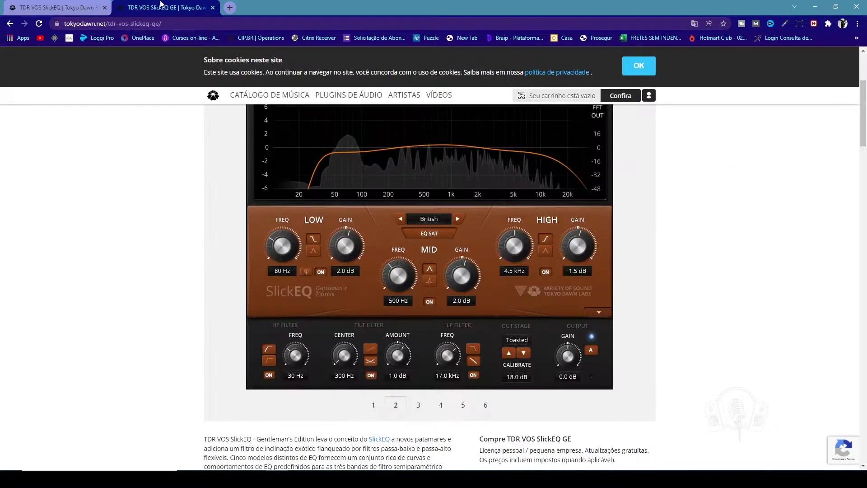
pyautogui.moveTo(863, 109); pyautogui.dragTo(865, 152)
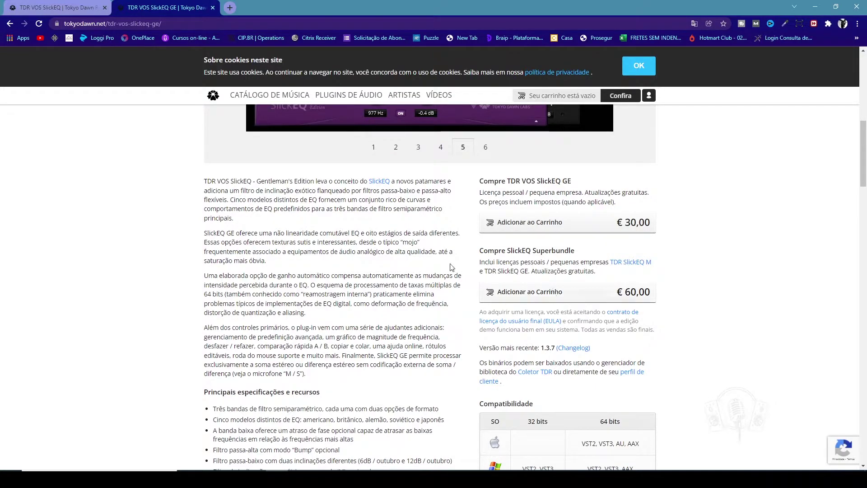
pyautogui.moveTo(865, 156); pyautogui.dragTo(865, 105)
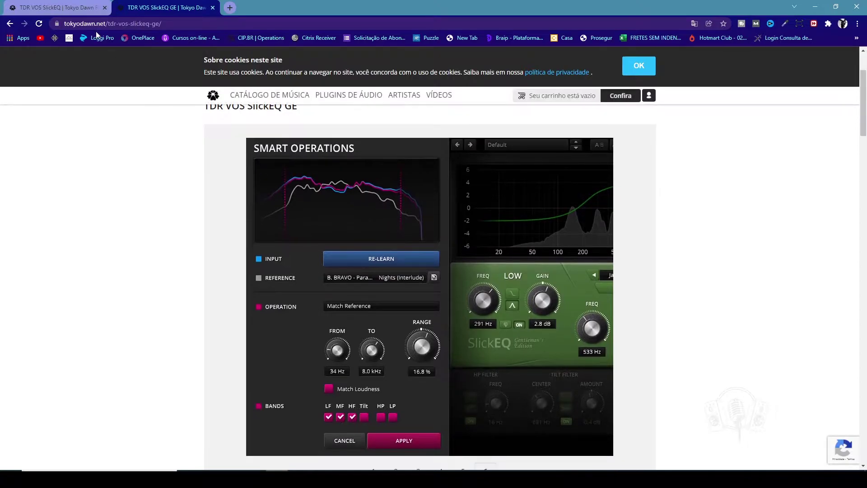
pyautogui.click(58, 8)
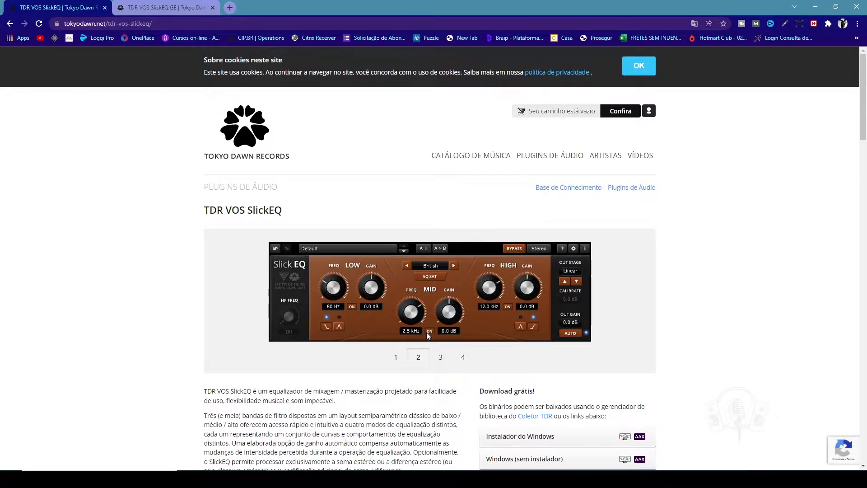
pyautogui.scroll(-1, 365, 271)
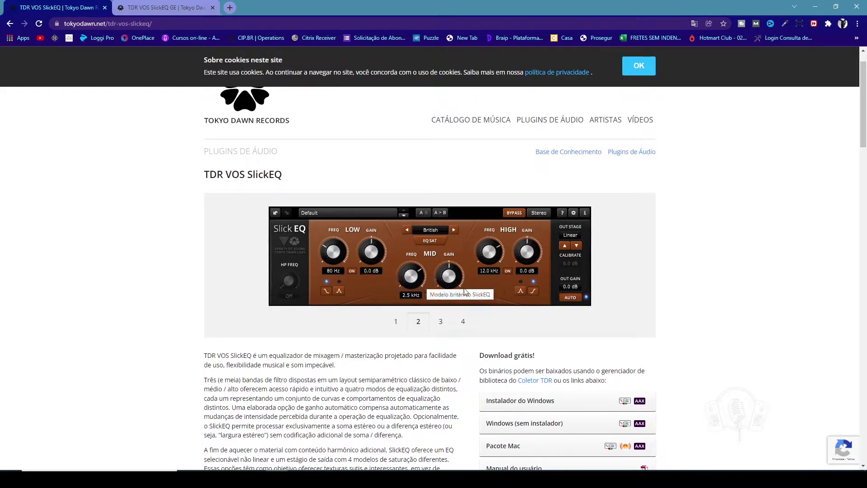
# - Switch to Studio One and reposition the TDR VOS SlickEQ plugin window of the Voz track over the arrangement
pyautogui.hotkey('alt', 'Tab')
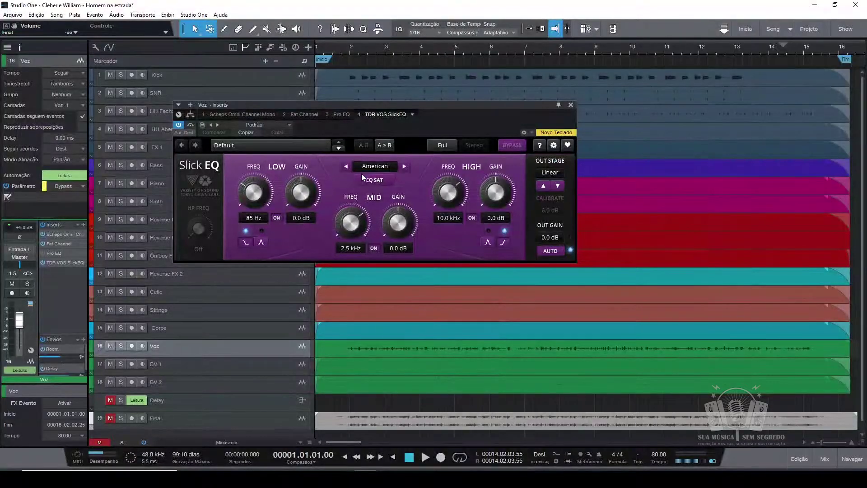
pyautogui.moveTo(349, 110); pyautogui.dragTo(320, 109)
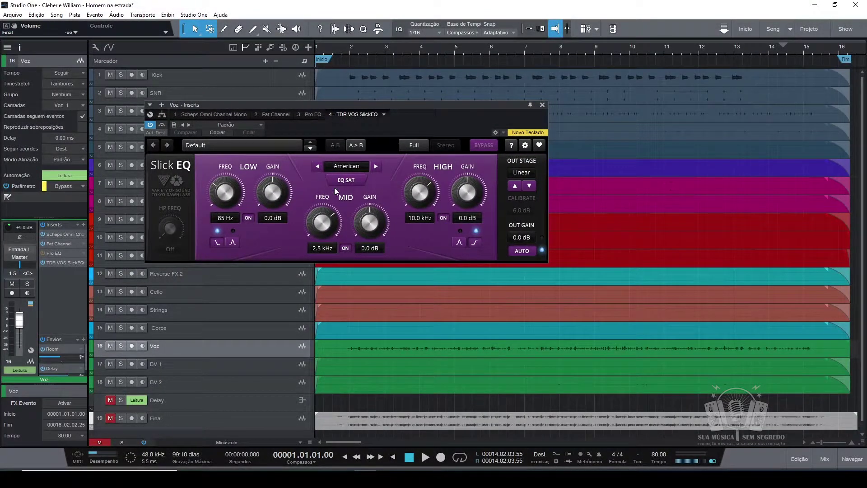
pyautogui.moveTo(339, 110)
pyautogui.mouseDown()
pyautogui.moveTo(311, 106)
pyautogui.moveTo(354, 116)
pyautogui.mouseUp()
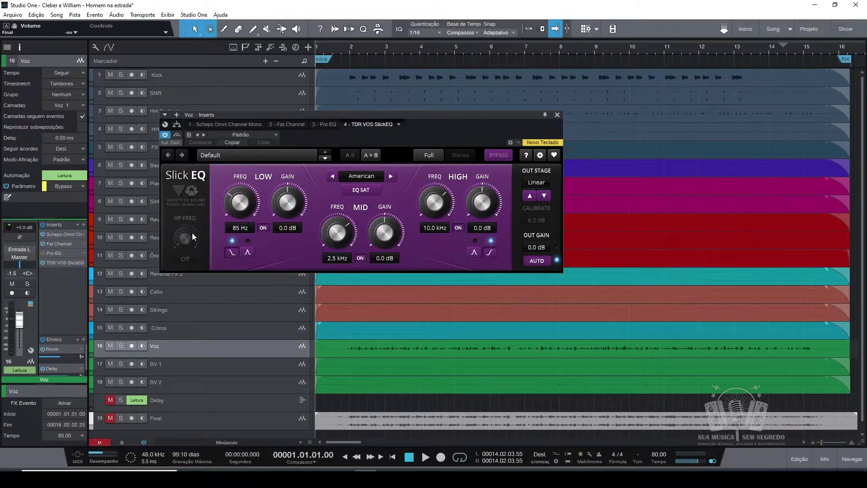
# - Set the high-pass frequency to 13 Hz and the active low shelf band to 90 Hz with 8.0 dB gain
pyautogui.moveTo(194, 233); pyautogui.dragTo(194, 228)
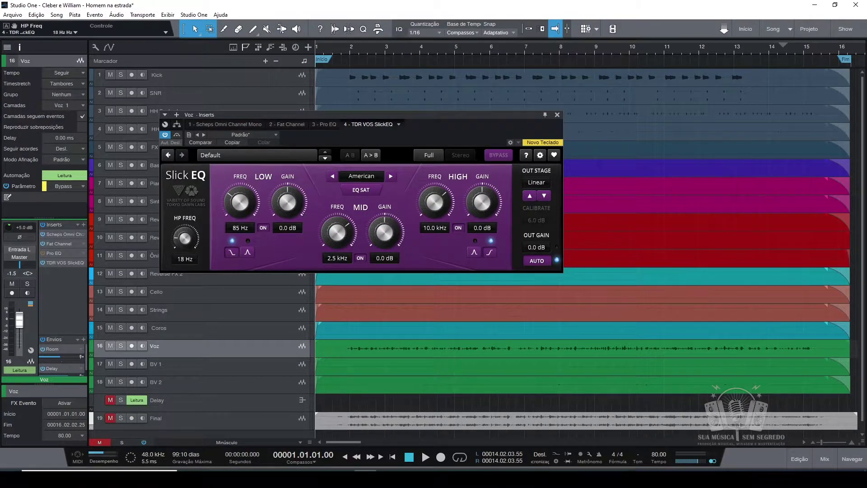
pyautogui.moveTo(195, 240)
pyautogui.mouseDown()
pyautogui.moveTo(195, 215)
pyautogui.moveTo(195, 231)
pyautogui.mouseUp()
pyautogui.click(248, 252)
pyautogui.moveTo(239, 208)
pyautogui.mouseDown()
pyautogui.moveTo(239, 215)
pyautogui.moveTo(239, 206)
pyautogui.mouseUp()
pyautogui.moveTo(286, 191); pyautogui.dragTo(286, 176)
pyautogui.click(263, 228)
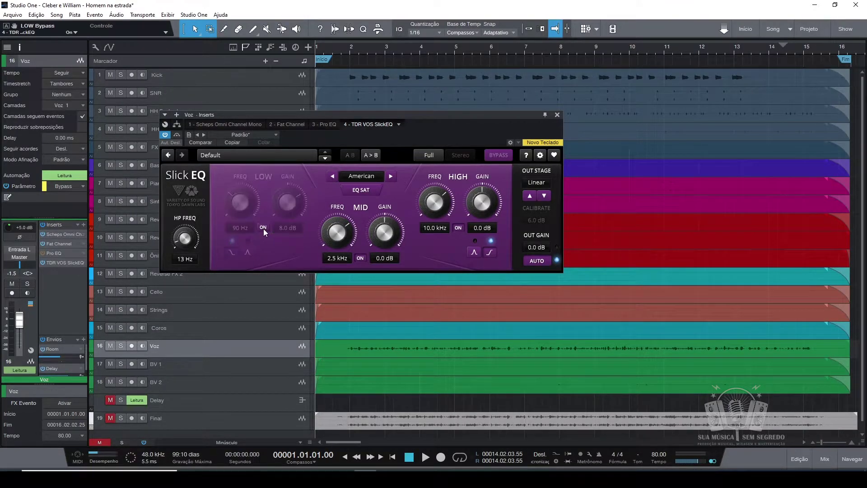
pyautogui.click(264, 227)
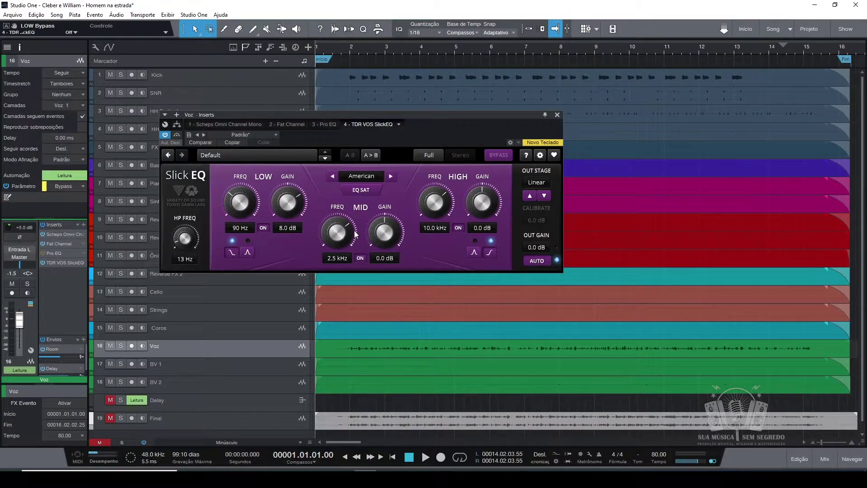
# - Set the mid band to 714 Hz with 6.0 dB gain
pyautogui.moveTo(339, 231); pyautogui.dragTo(340, 256)
pyautogui.moveTo(341, 227); pyautogui.dragTo(385, 215)
pyautogui.moveTo(324, 229); pyautogui.dragTo(304, 217)
# - Try the bell shape on the high band and set it as a shelf at 11.4 kHz with -4.8 dB gain
pyautogui.moveTo(435, 194); pyautogui.dragTo(436, 197)
pyautogui.click(475, 253)
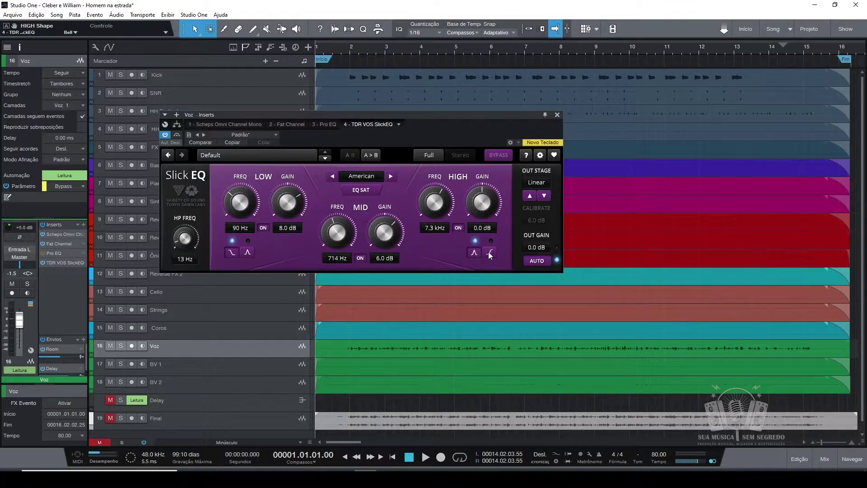
pyautogui.click(478, 251)
pyautogui.moveTo(440, 208); pyautogui.dragTo(445, 183)
pyautogui.moveTo(486, 201); pyautogui.dragTo(486, 237)
pyautogui.click(486, 254)
# - Bypass the high, mid and low bands one by one and re-enable all three
pyautogui.click(458, 228)
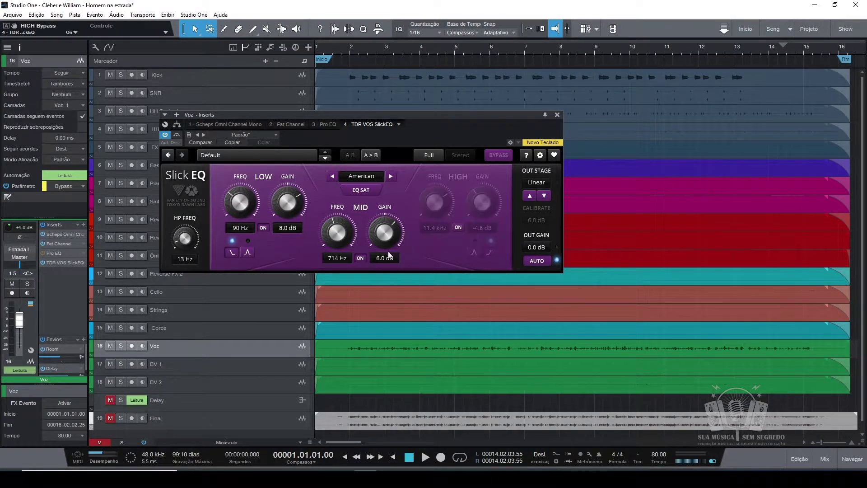
pyautogui.click(361, 258)
pyautogui.click(264, 227)
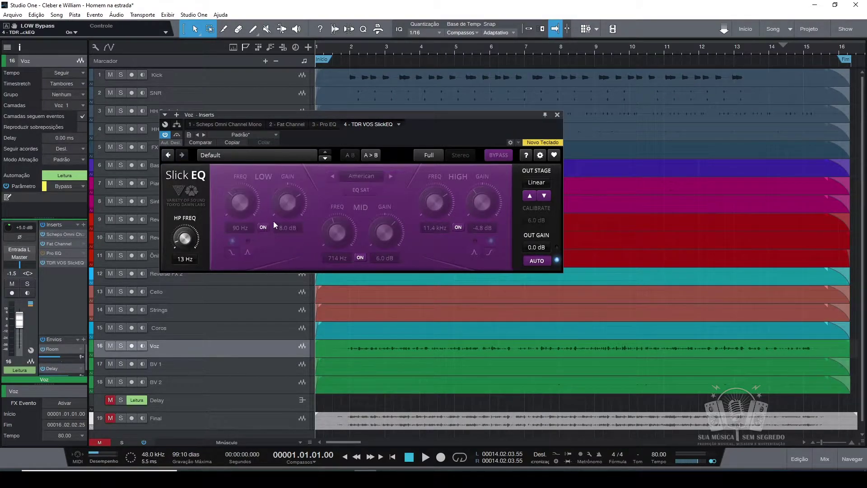
pyautogui.click(264, 227)
pyautogui.click(360, 258)
pyautogui.click(458, 228)
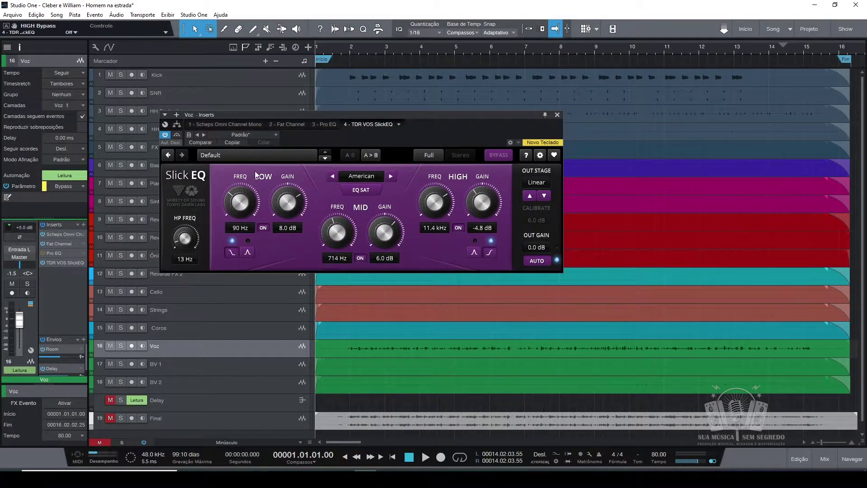
# - Undo the most recent band switching in SlickEQ and redo it until all three bands are active
pyautogui.click(168, 155)
pyautogui.click(168, 155)
pyautogui.click(169, 154)
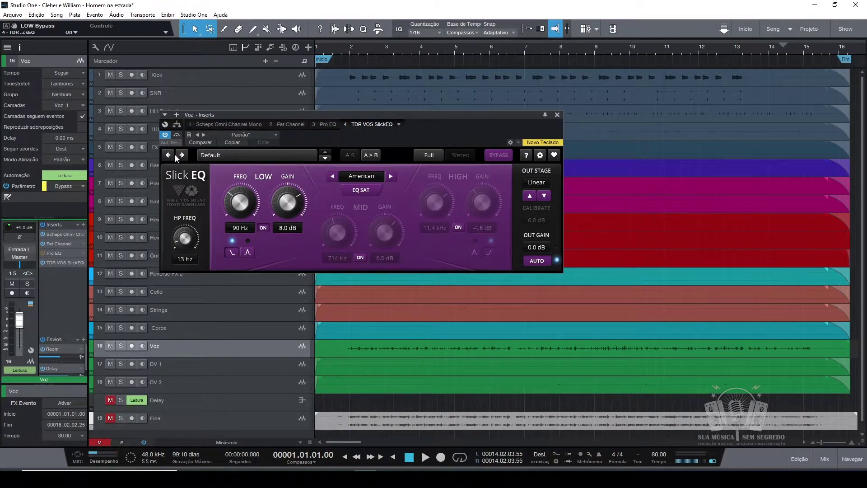
pyautogui.click(183, 154)
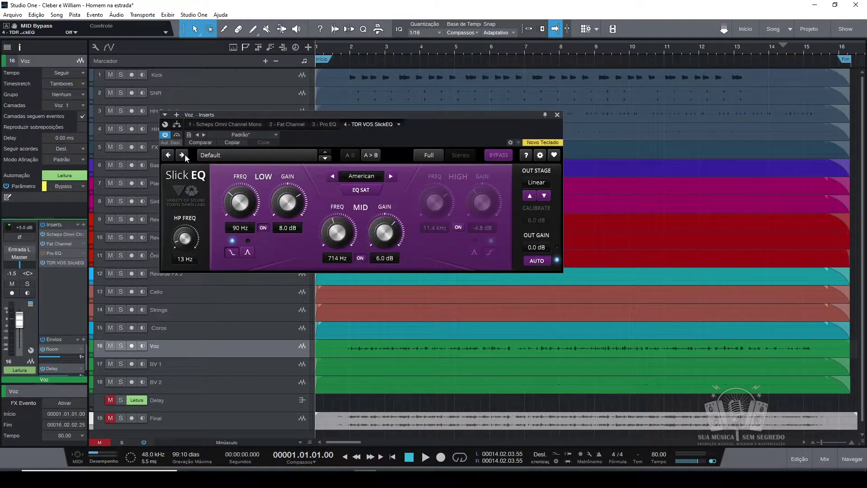
pyautogui.click(183, 154)
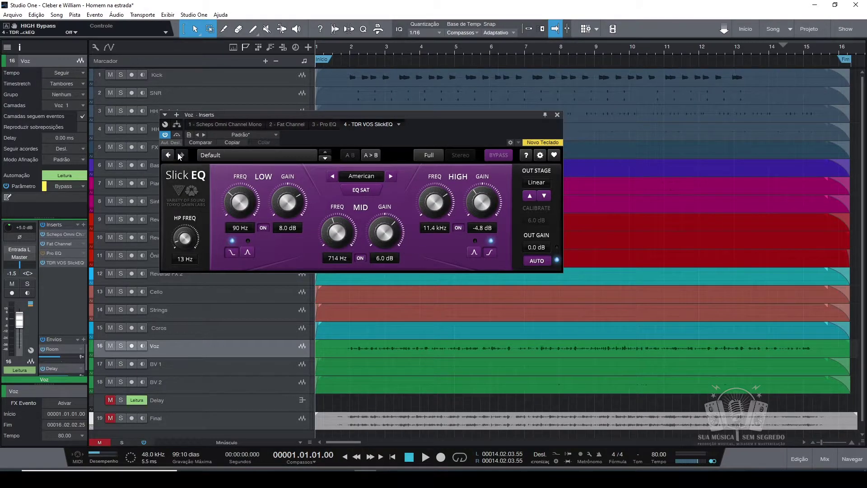
pyautogui.click(170, 154)
pyautogui.click(182, 155)
# - Load the E Channel preset in SlickEQ and return to the Default preset
pyautogui.click(240, 158)
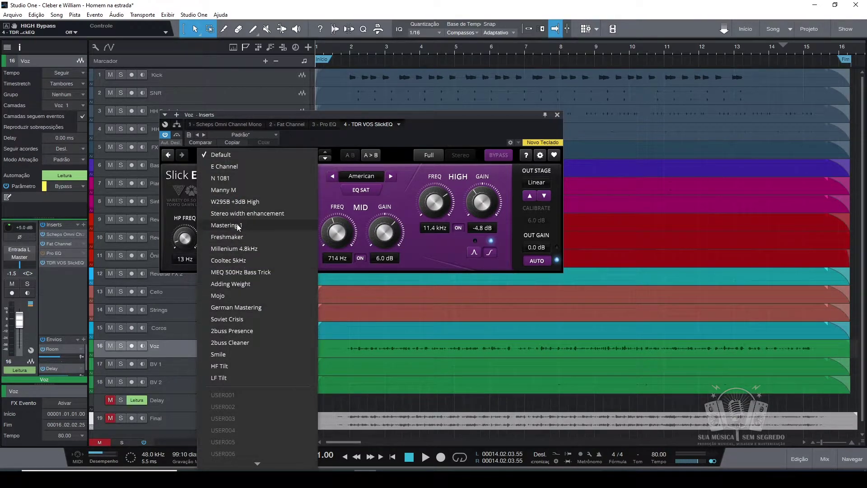
pyautogui.click(225, 167)
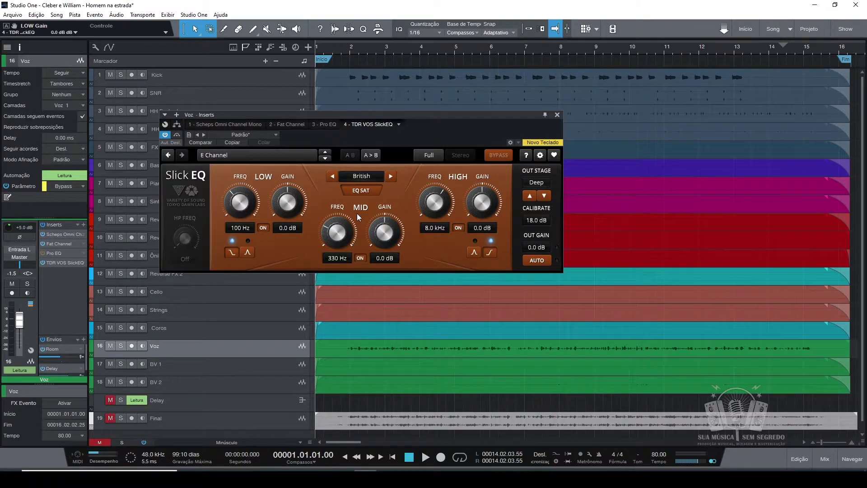
pyautogui.click(240, 134)
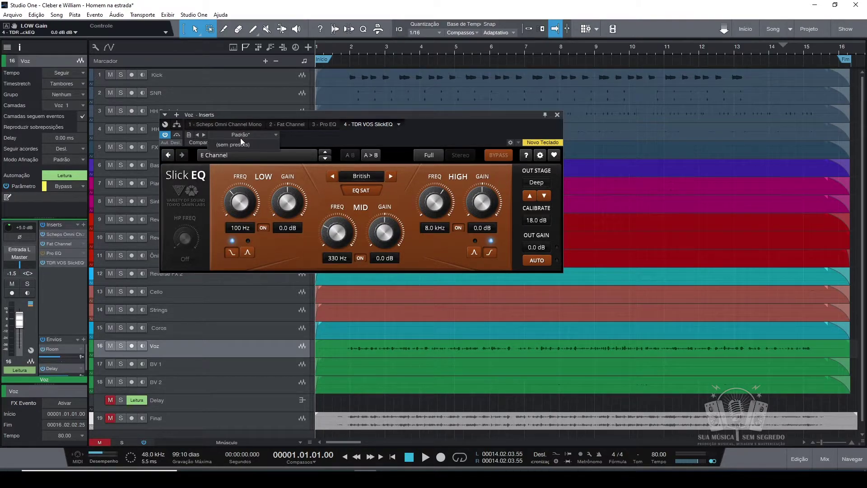
pyautogui.click(226, 132)
pyautogui.click(245, 153)
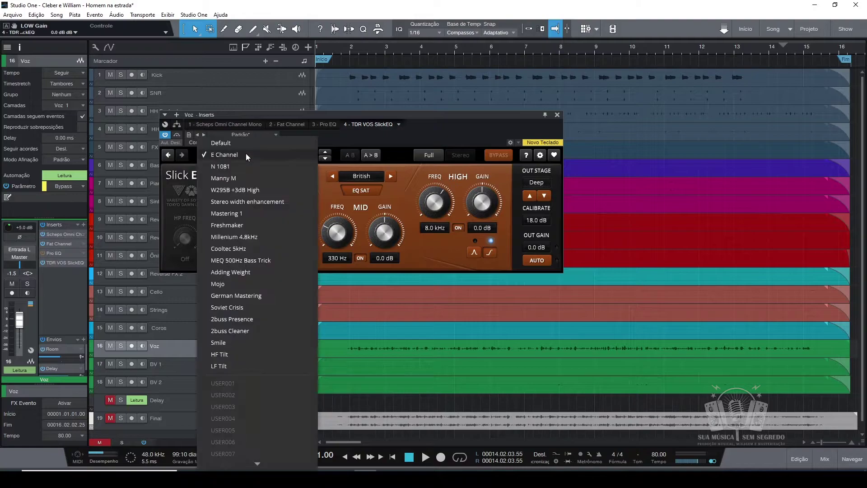
pyautogui.click(228, 144)
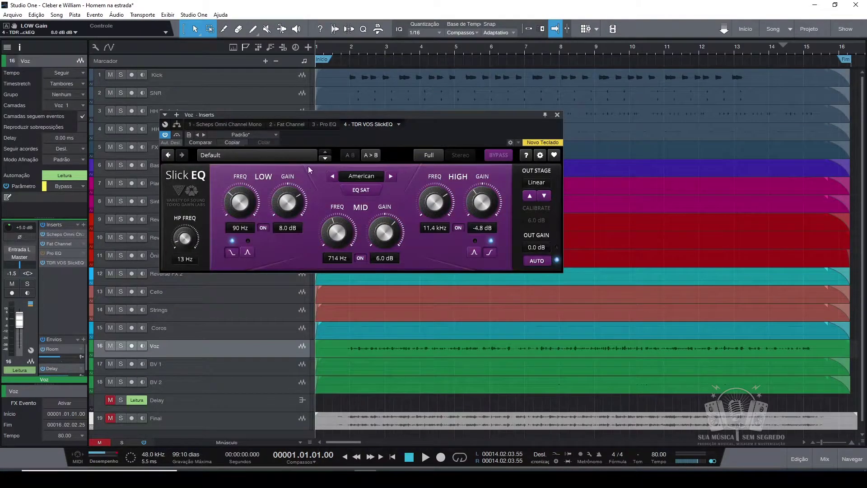
# - Browse the SlickEQ preset list, step forward to the N 1081 preset and step back to Default
pyautogui.click(244, 157)
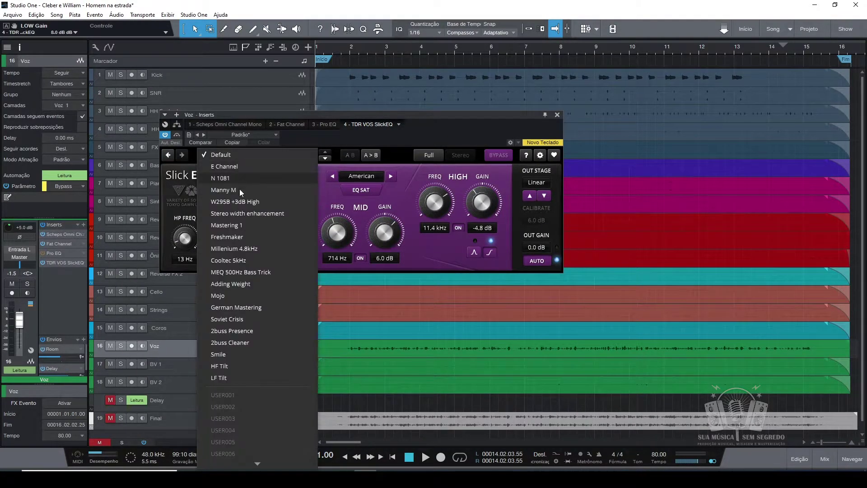
pyautogui.click(255, 154)
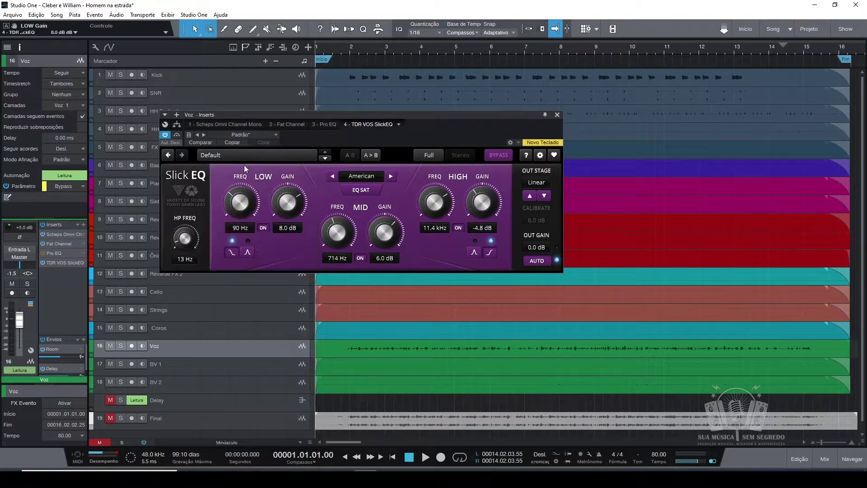
pyautogui.click(327, 157)
pyautogui.click(327, 157)
pyautogui.click(327, 152)
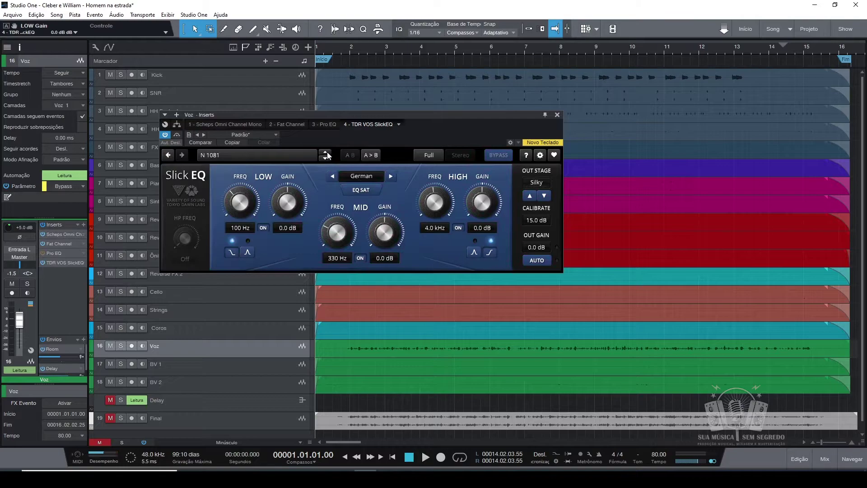
pyautogui.click(327, 152)
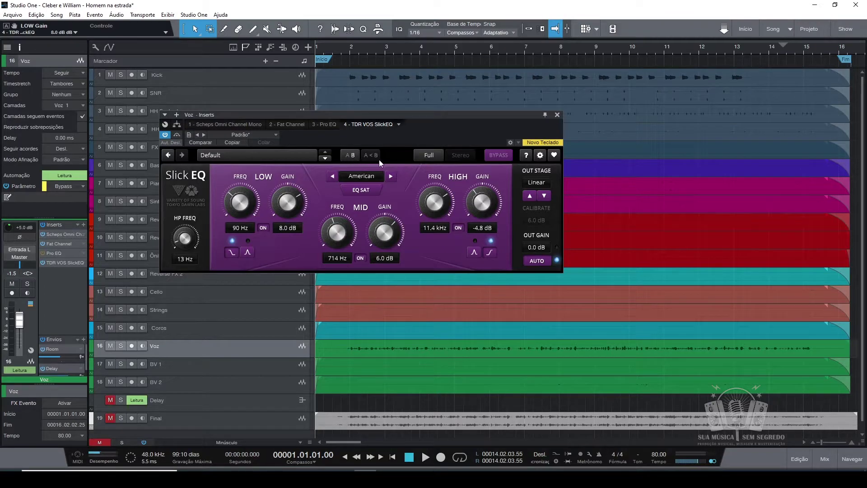
# - Set the processing quality to Eco and try to toggle the EQ saturation
pyautogui.click(428, 155)
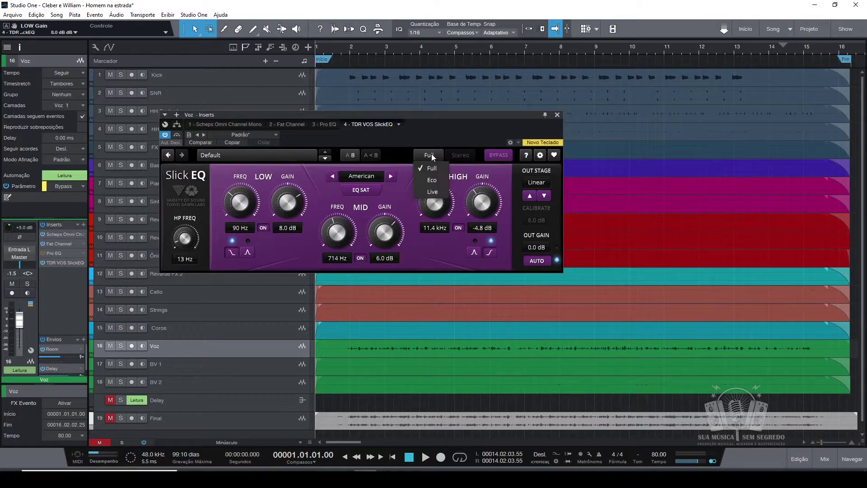
pyautogui.click(437, 180)
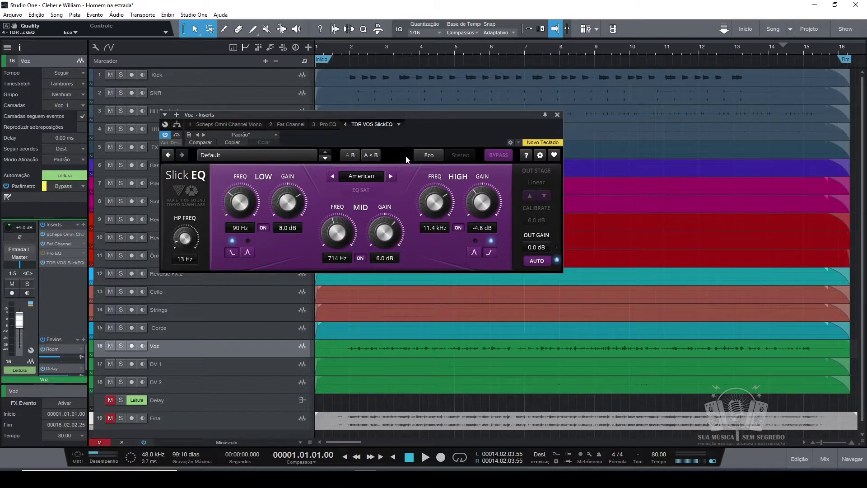
pyautogui.click(359, 188)
pyautogui.click(364, 189)
pyautogui.click(365, 189)
# - Try the Live processing quality and set the quality back to Full
pyautogui.click(430, 161)
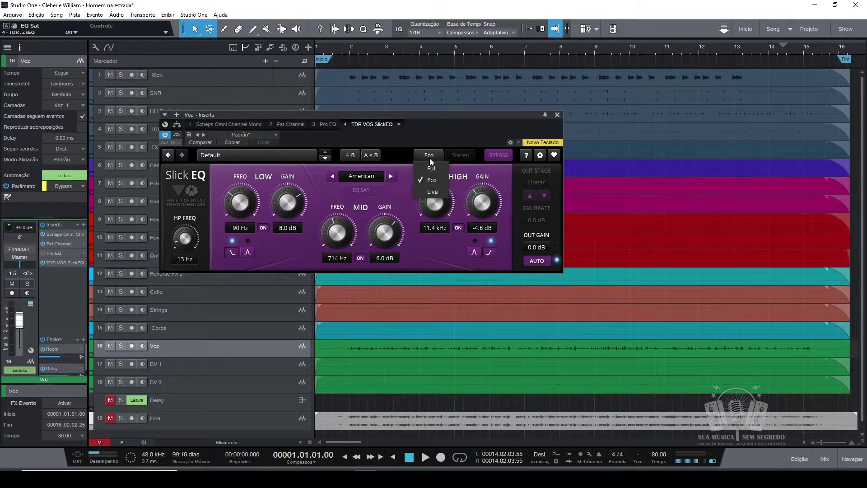
pyautogui.click(434, 190)
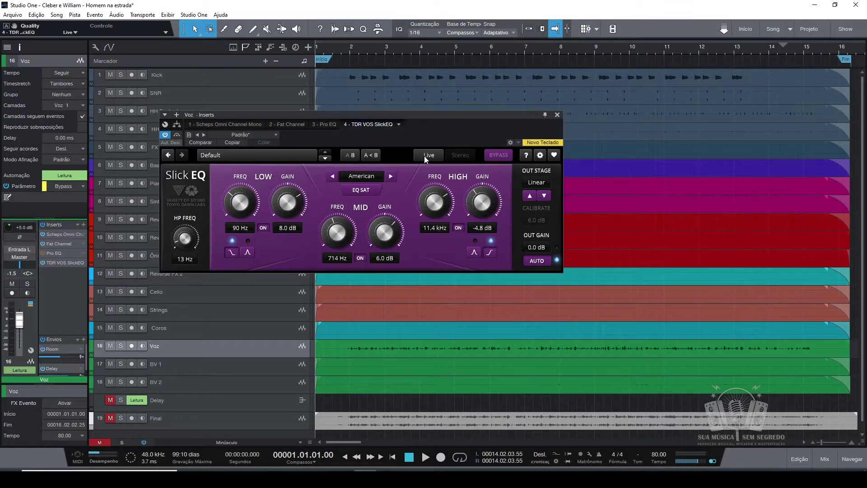
pyautogui.click(424, 156)
pyautogui.click(431, 170)
# - Examine the available channel processing modes, from Mono to Right, without changing the Stereo mode
pyautogui.click(467, 156)
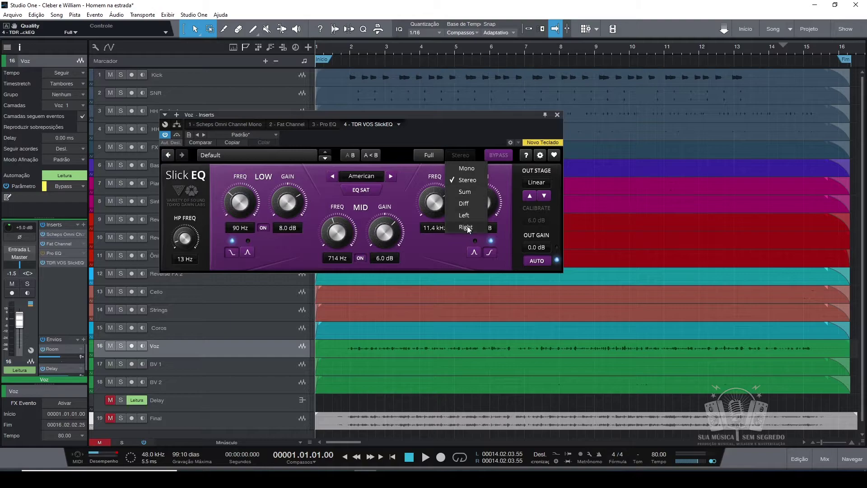
pyautogui.click(463, 158)
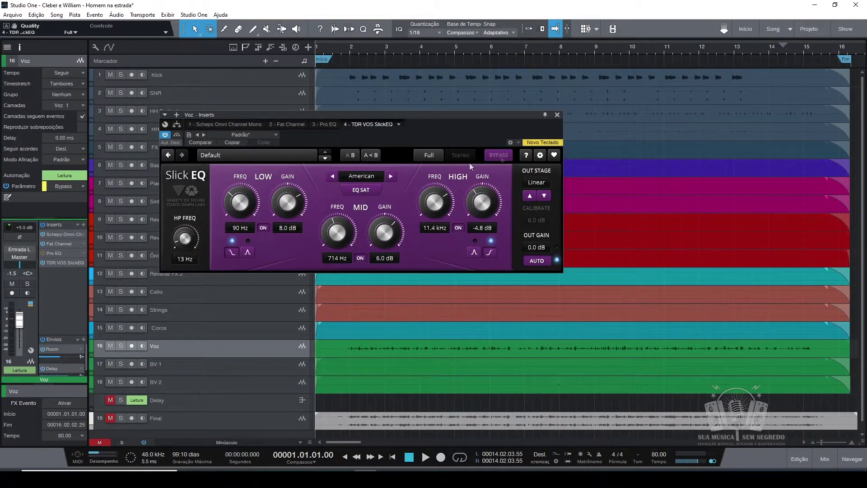
# - Switch the SlickEQ bypass on and off again, and toggle the plugin's help hints to inspect a control
pyautogui.click(500, 158)
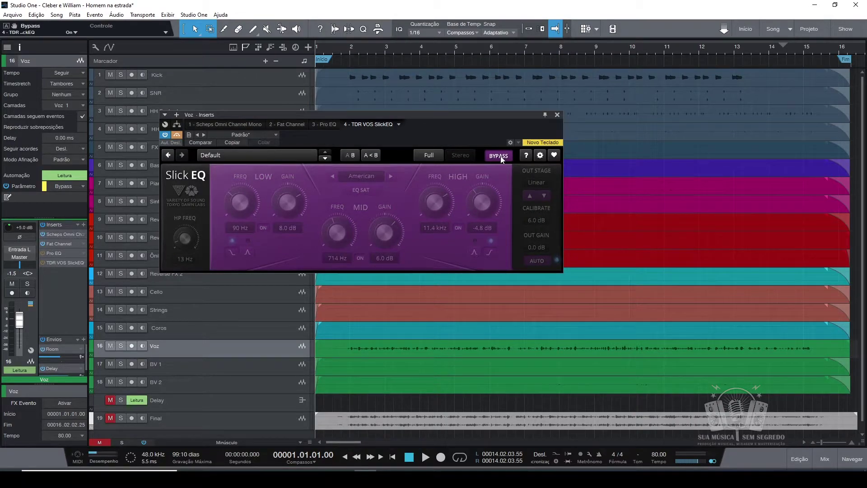
pyautogui.click(500, 155)
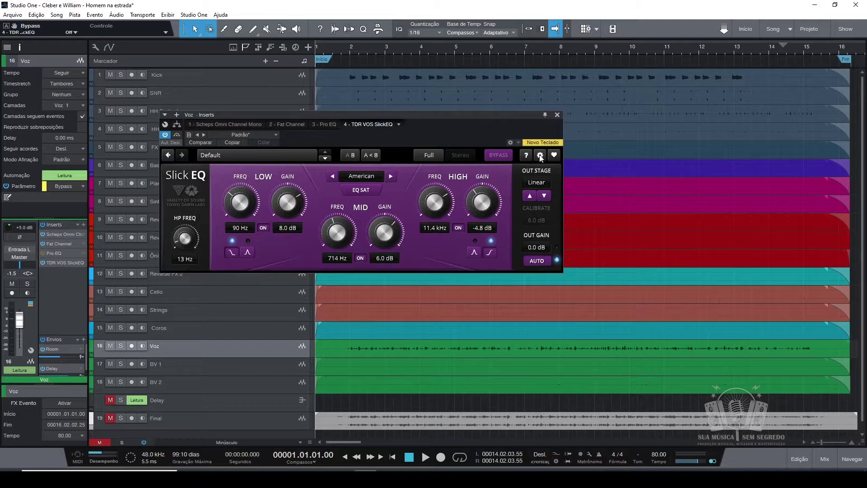
pyautogui.click(527, 155)
pyautogui.moveTo(321, 156)
# - In the SlickEQ graphics settings, try a user interface scale of 150%, restore 125% and close the settings
pyautogui.click(540, 156)
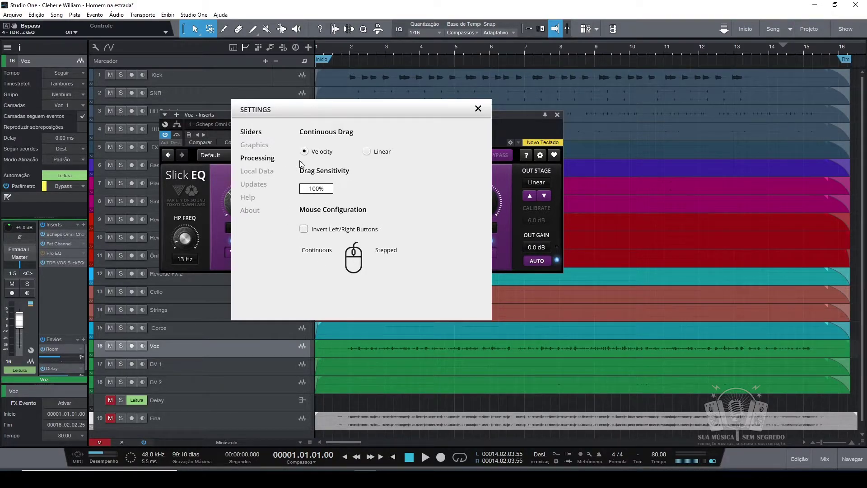
pyautogui.click(254, 146)
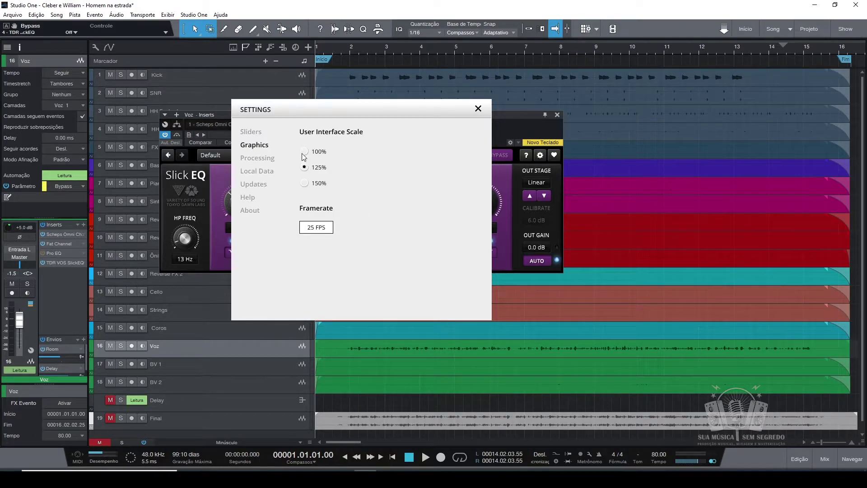
pyautogui.click(305, 184)
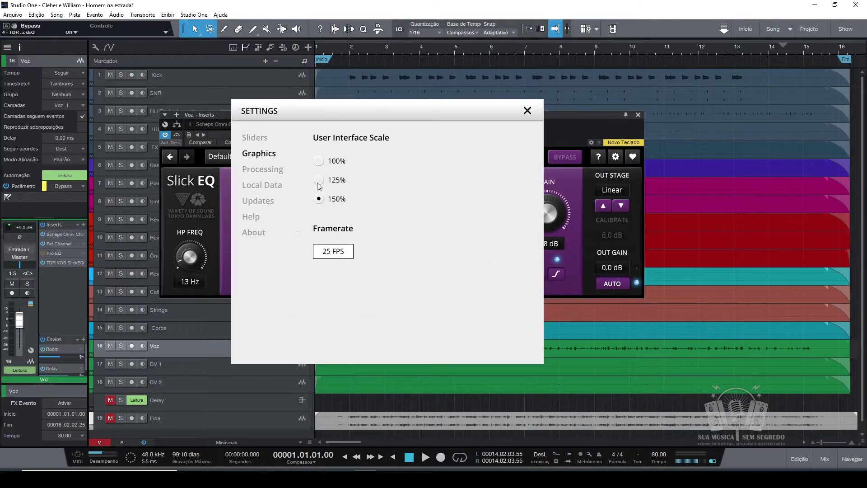
pyautogui.click(316, 167)
pyautogui.click(511, 156)
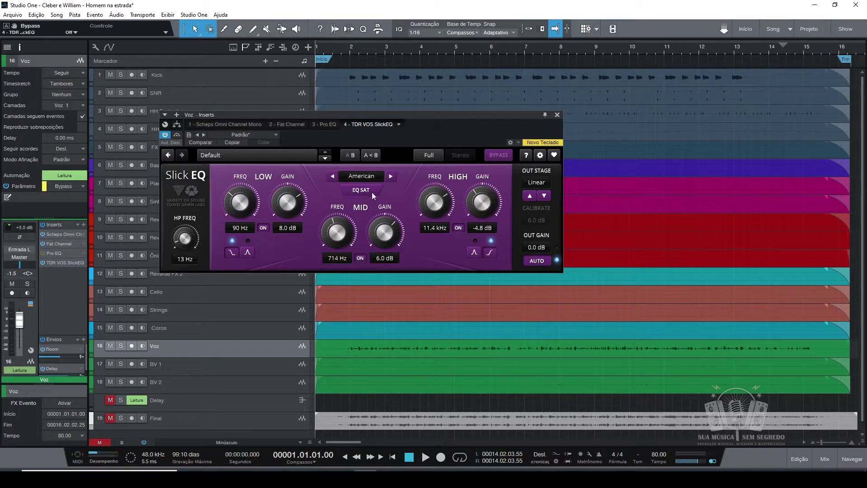
# - Cycle the EQ model through British, German and Soviet, check the model list and return to American
pyautogui.click(390, 176)
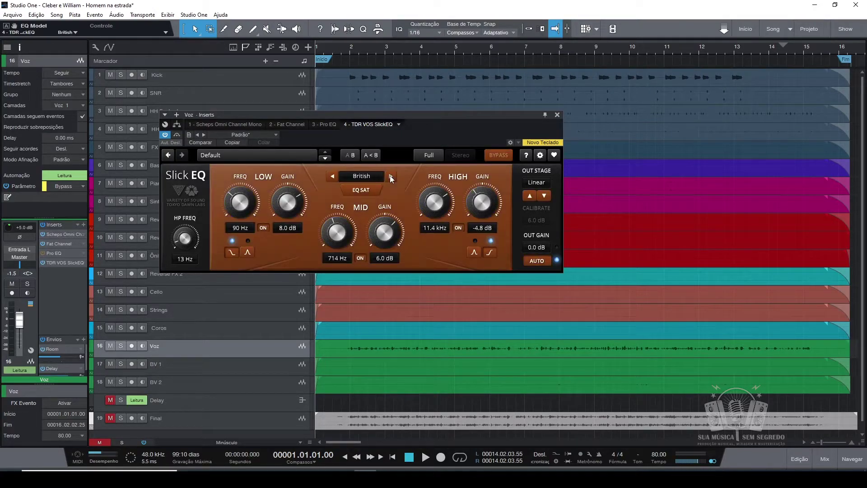
pyautogui.click(390, 176)
pyautogui.click(390, 177)
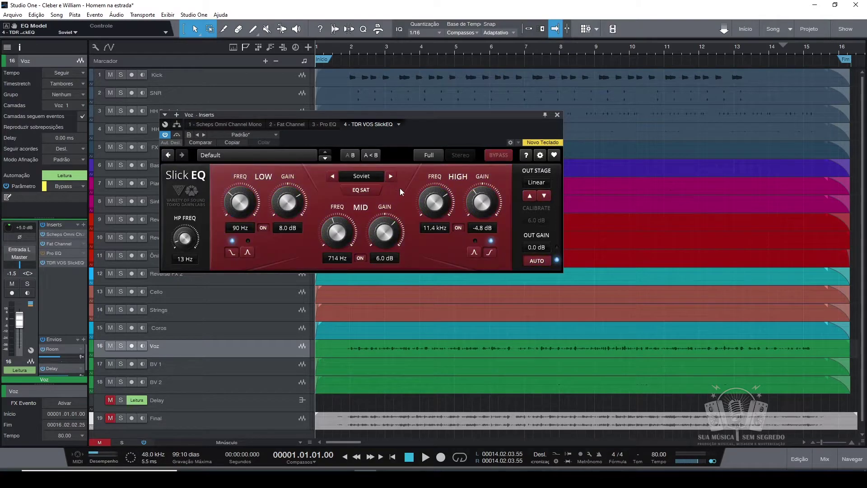
pyautogui.click(391, 175)
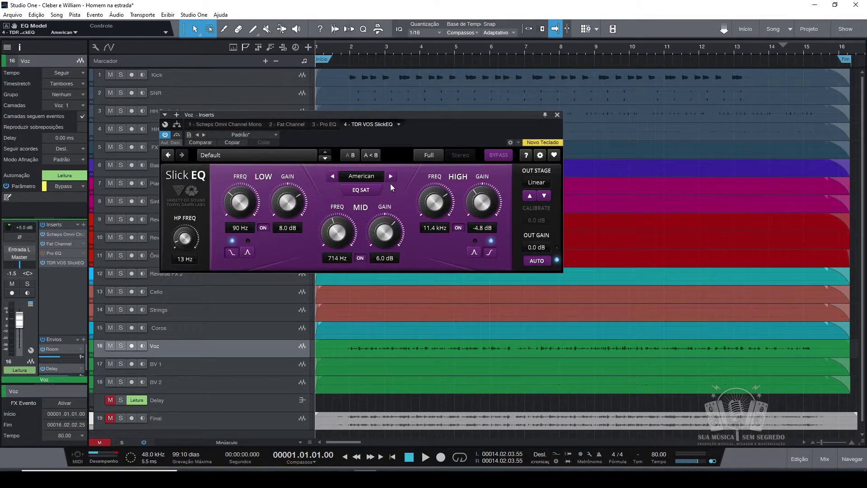
pyautogui.click(391, 175)
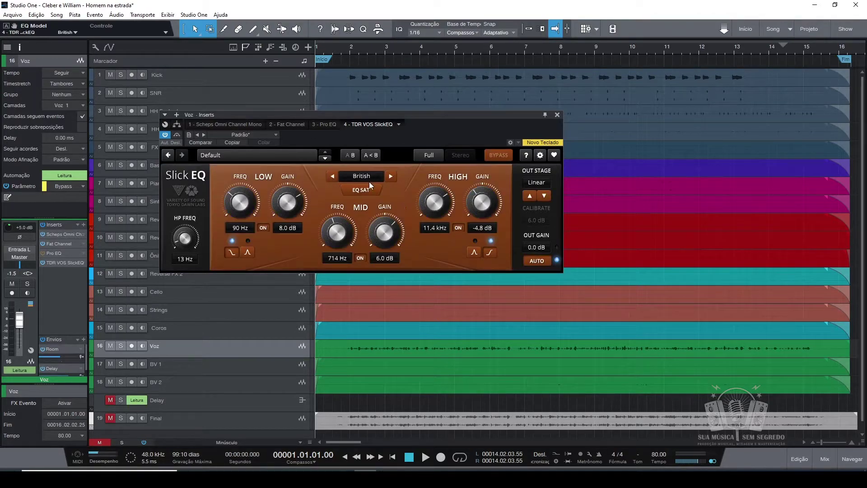
pyautogui.click(339, 175)
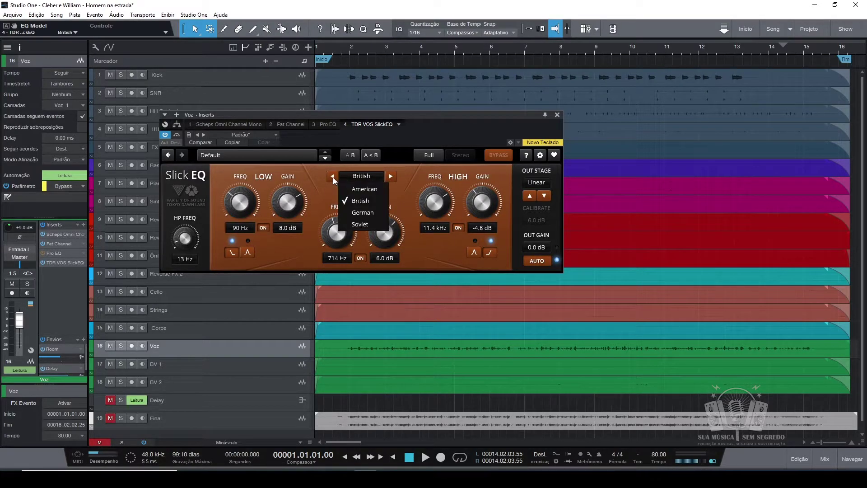
pyautogui.click(333, 176)
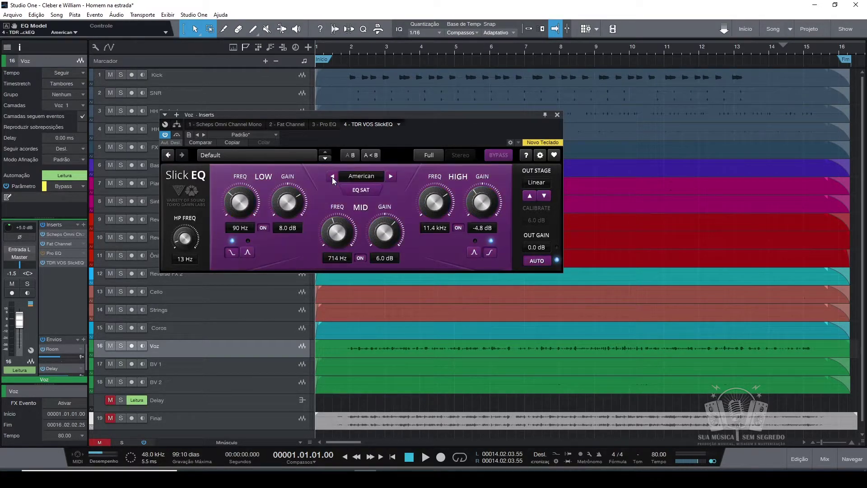
# - Advance the EQ model from American up to Soviet and step it back down to American
pyautogui.click(392, 176)
pyautogui.click(392, 178)
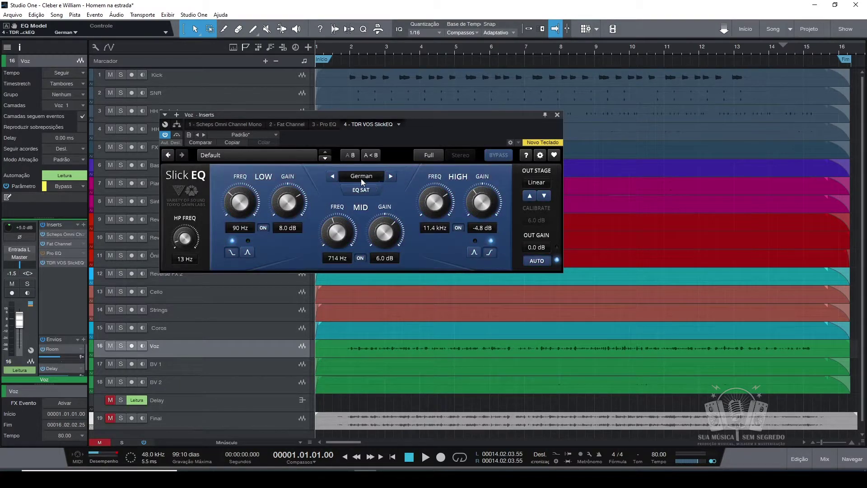
pyautogui.click(389, 175)
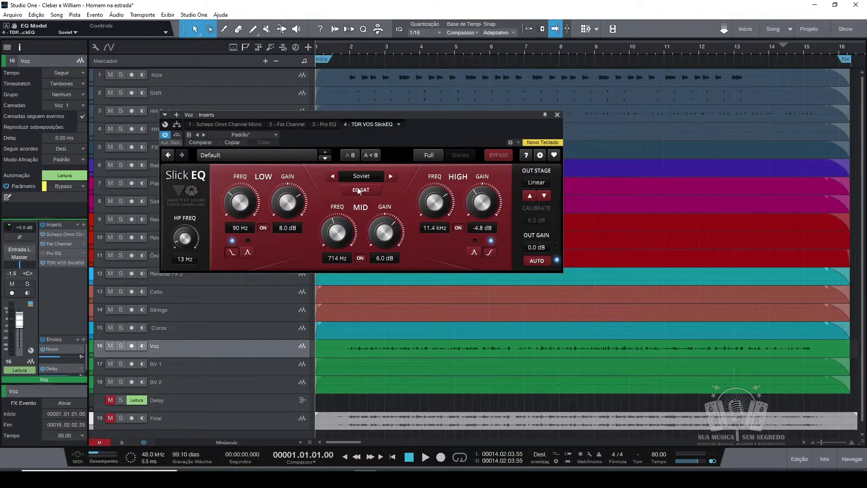
pyautogui.click(333, 177)
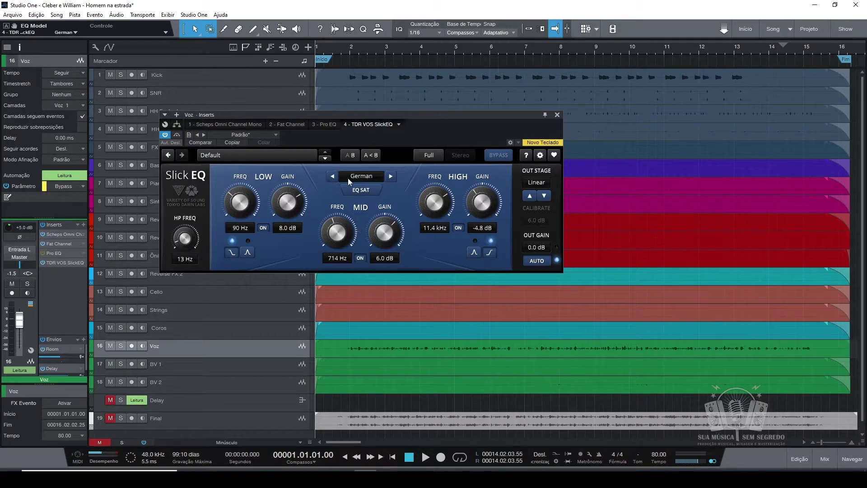
pyautogui.click(336, 176)
pyautogui.click(332, 178)
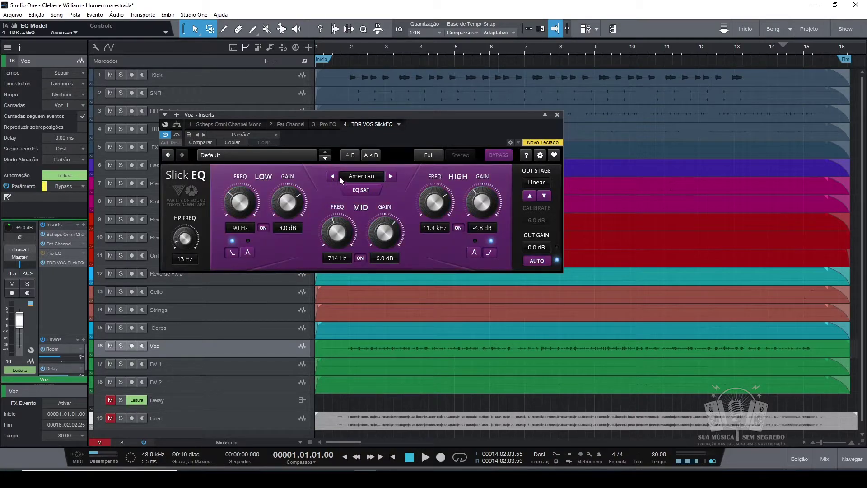
# - Insert EQ Curve Analyzer before and after SlickEQ on the Voz track and arrange the equalizer and second analyzer windows side by side
pyautogui.moveTo(350, 113); pyautogui.dragTo(281, 61)
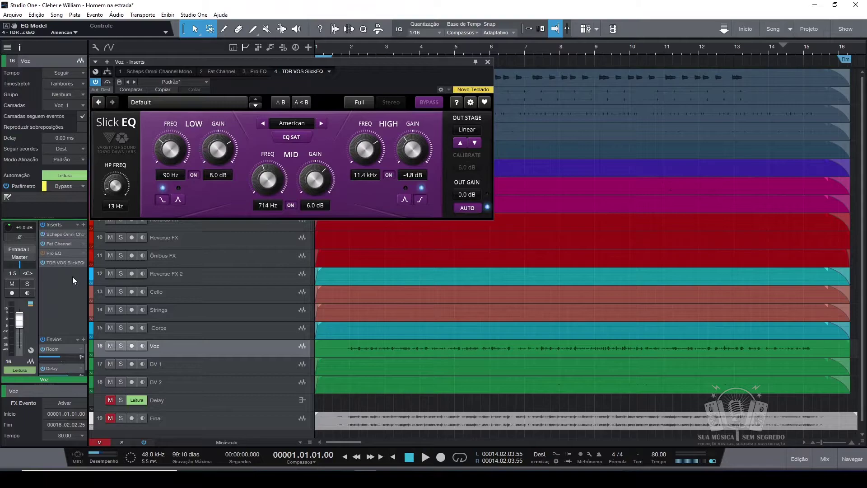
pyautogui.click(84, 225)
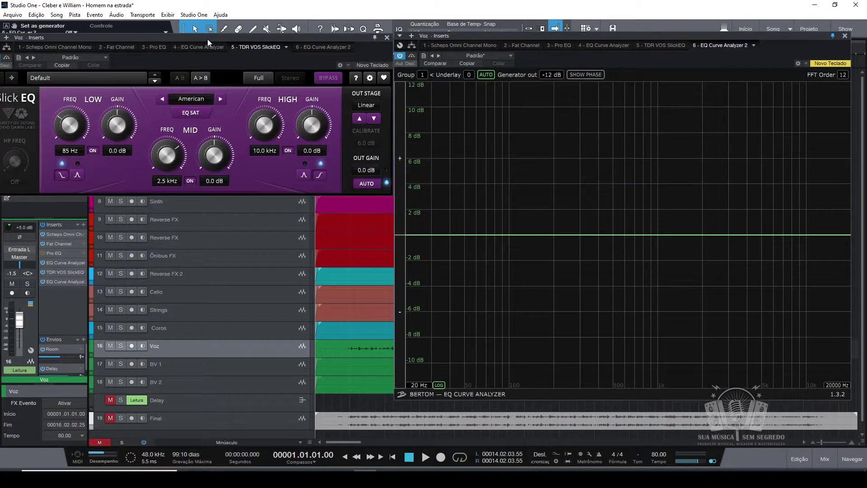
pyautogui.moveTo(207, 39)
pyautogui.mouseDown()
pyautogui.moveTo(213, 27)
pyautogui.moveTo(192, 33)
pyautogui.mouseUp()
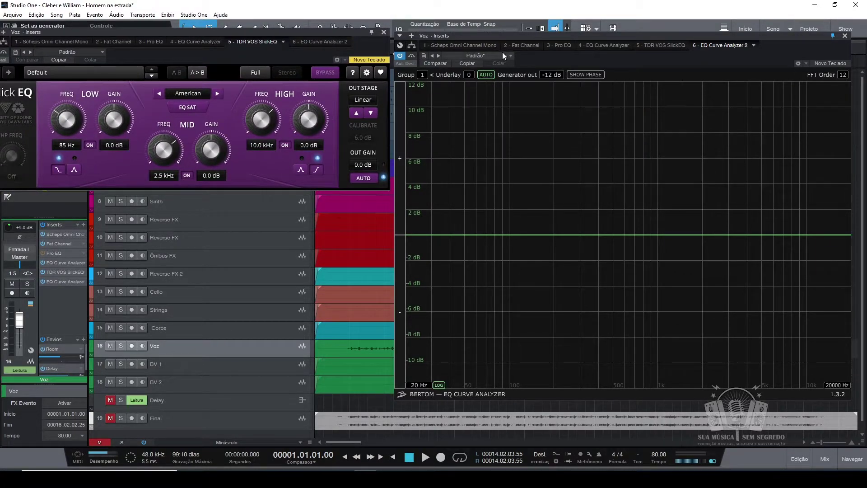
pyautogui.moveTo(500, 36); pyautogui.dragTo(495, 29)
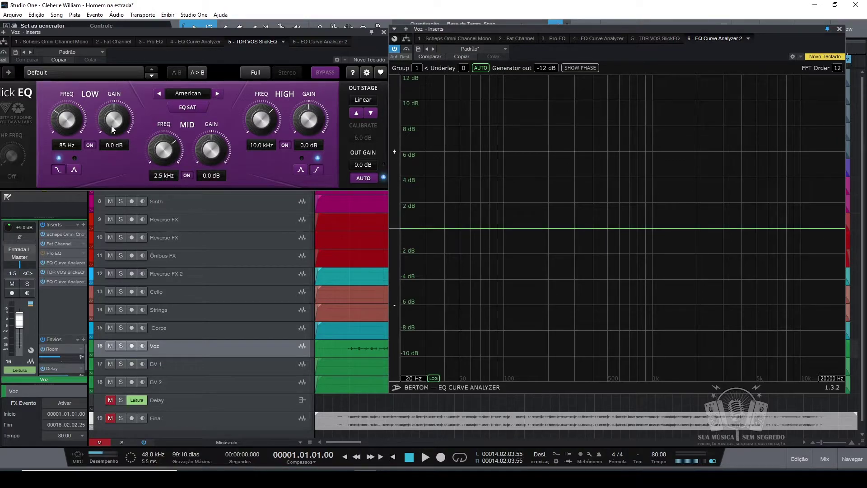
# - Boost the mid gain to about 2.6 dB, lower the mid frequency to about 697 Hz and reset the gain to 0 dB
pyautogui.moveTo(210, 149); pyautogui.dragTo(210, 136)
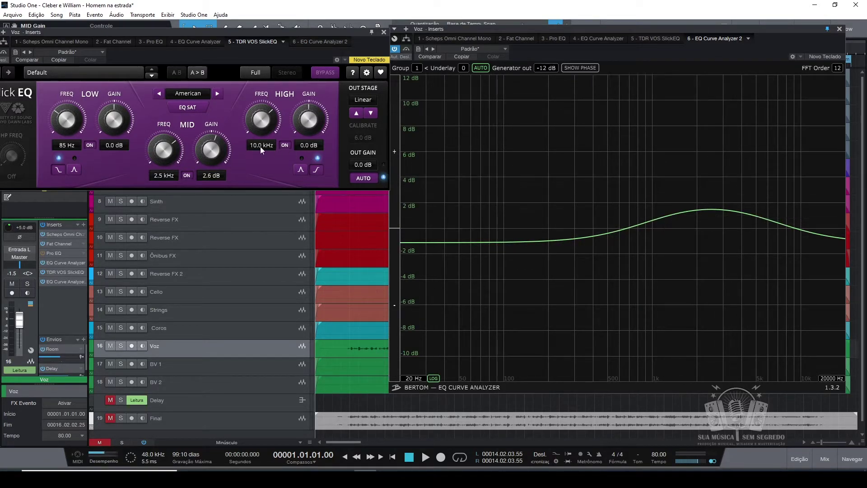
pyautogui.moveTo(163, 150); pyautogui.dragTo(164, 154)
pyautogui.moveTo(164, 149); pyautogui.dragTo(211, 157)
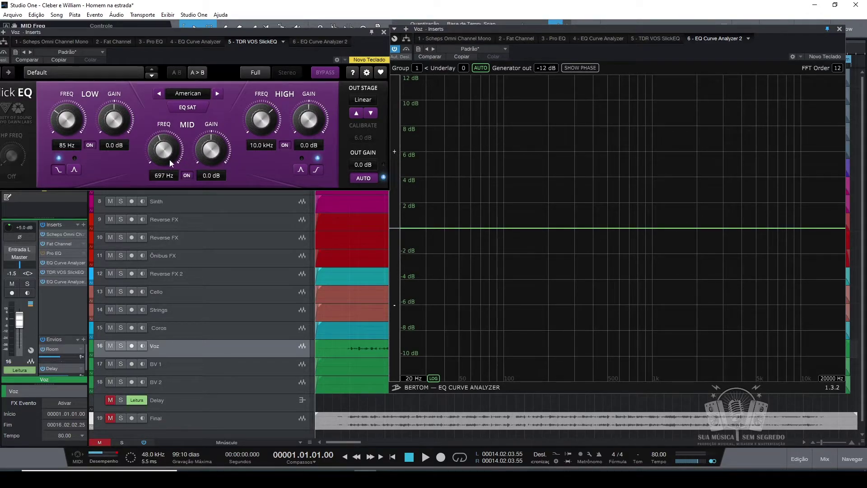
# - Sweep the mid gain at 704 Hz through about 1.6, 4.5, -5.9 and 4.5 dB, ending at about 0.3 dB
pyautogui.moveTo(211, 158); pyautogui.dragTo(210, 150)
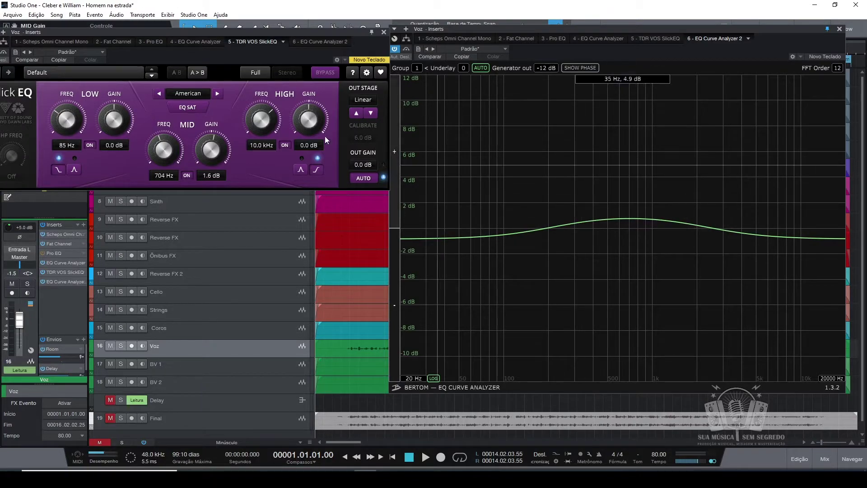
pyautogui.moveTo(210, 150); pyautogui.dragTo(210, 130)
pyautogui.doubleClick(210, 150)
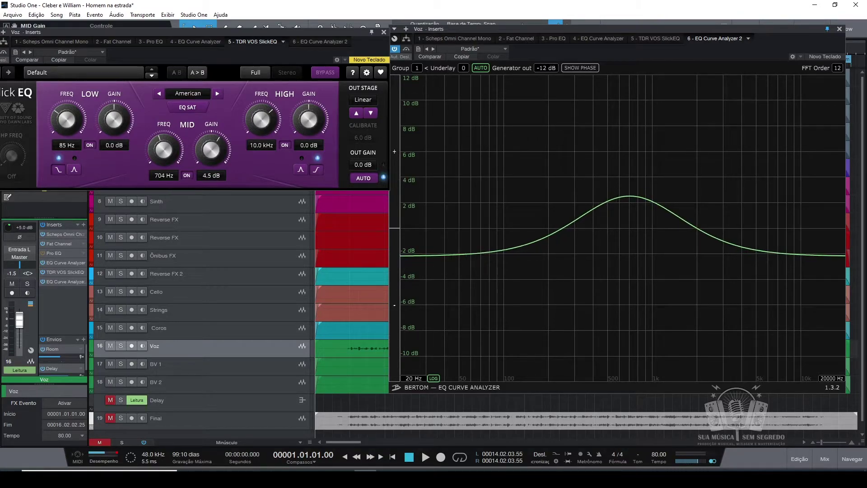
pyautogui.moveTo(210, 149); pyautogui.dragTo(210, 175)
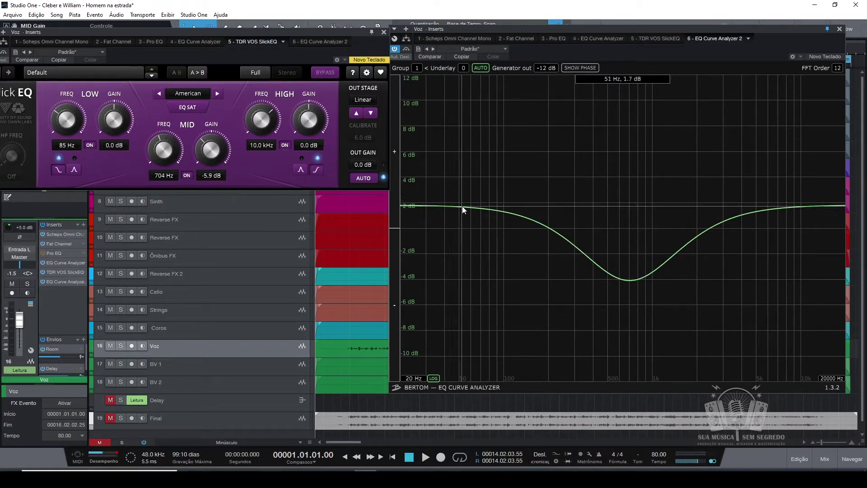
pyautogui.moveTo(211, 175)
pyautogui.mouseDown()
pyautogui.moveTo(211, 131)
pyautogui.moveTo(211, 165)
pyautogui.mouseUp()
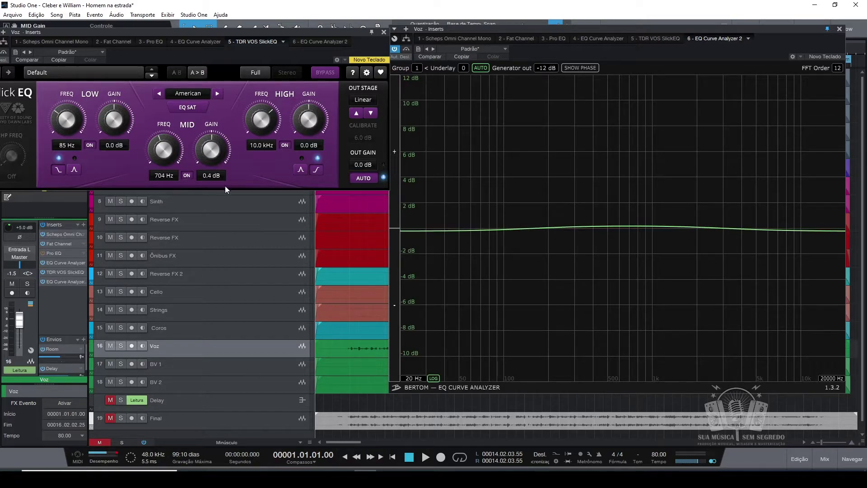
pyautogui.moveTo(210, 164); pyautogui.dragTo(210, 145)
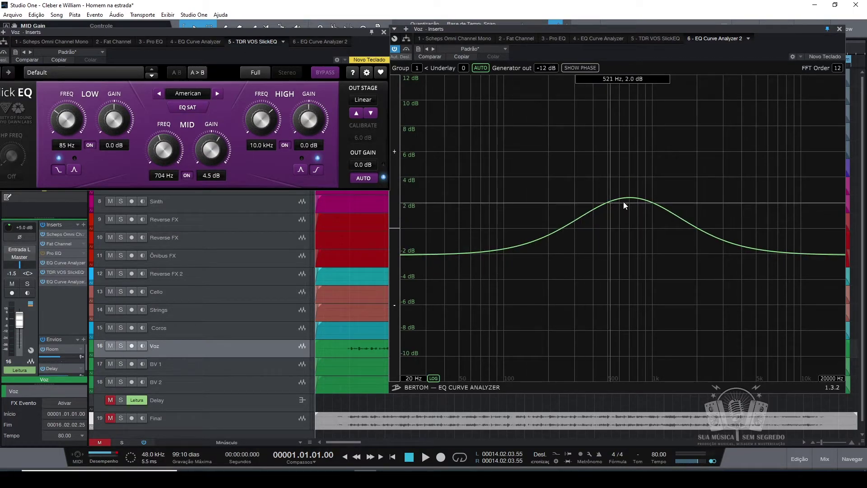
pyautogui.moveTo(211, 146); pyautogui.dragTo(210, 169)
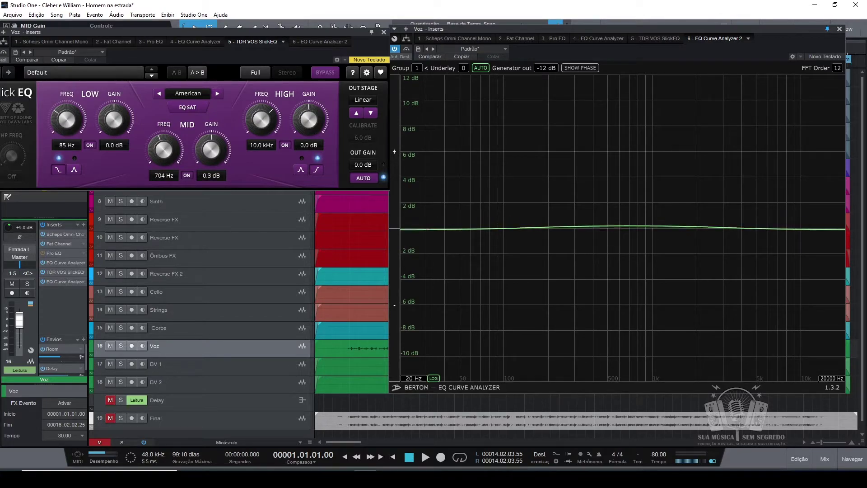
# - Boost the low band about 8.9 dB at 136 Hz and the high band about 7.9 dB at 2.6 kHz
pyautogui.moveTo(114, 119); pyautogui.dragTo(67, 112)
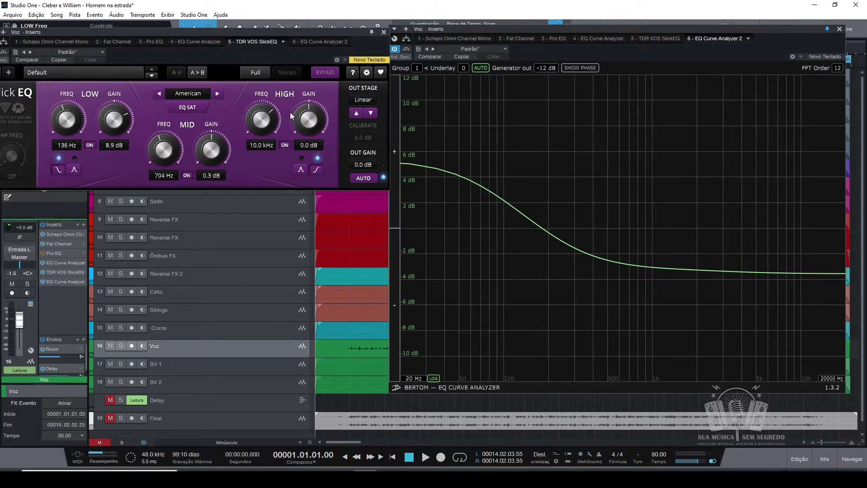
pyautogui.moveTo(309, 121); pyautogui.dragTo(264, 150)
pyautogui.moveTo(269, 118); pyautogui.dragTo(269, 120)
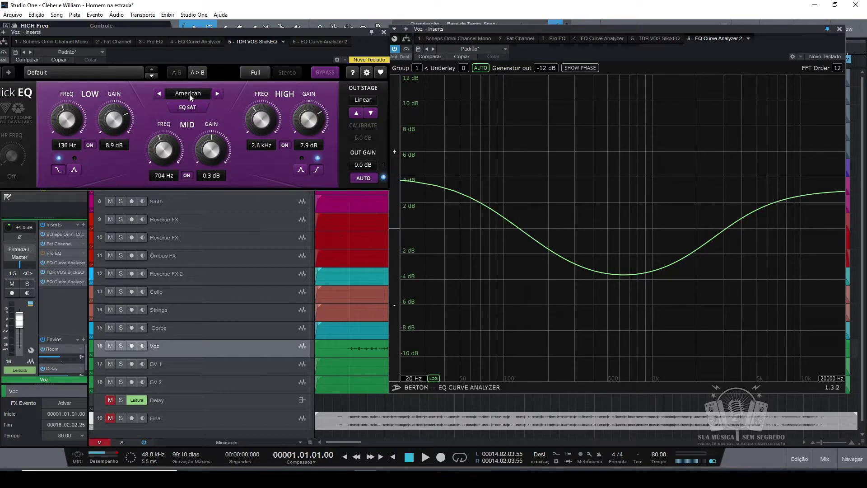
# - Compare the American and British EQ model curves in the analyzer, continue through German and set the model to Soviet
pyautogui.click(218, 94)
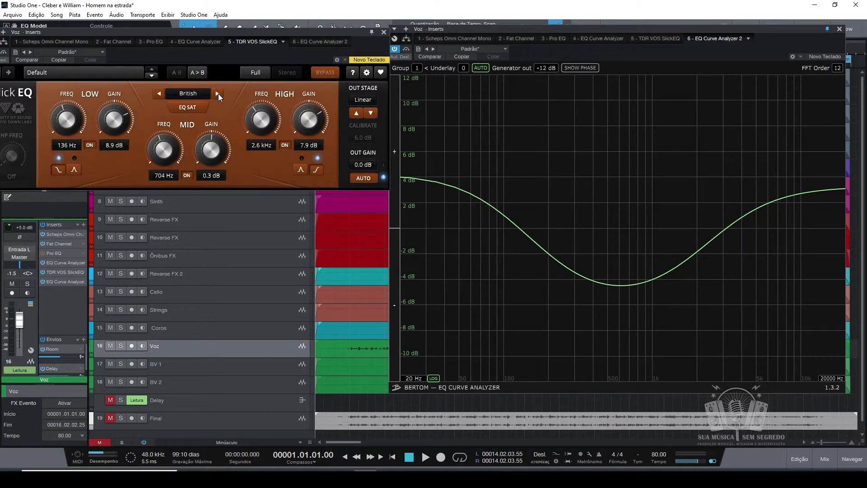
pyautogui.click(158, 93)
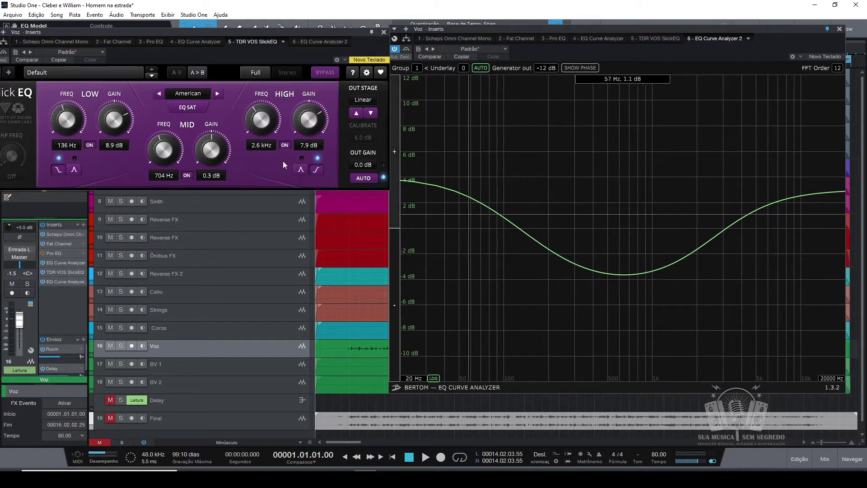
pyautogui.click(216, 94)
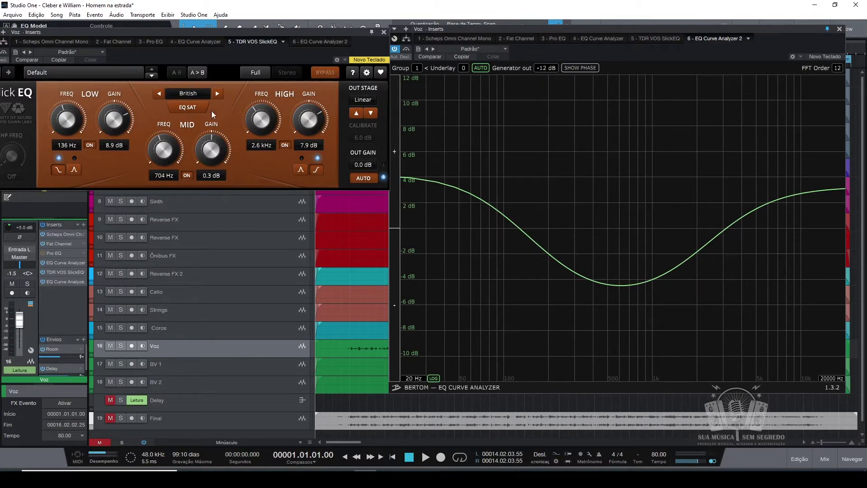
pyautogui.click(217, 94)
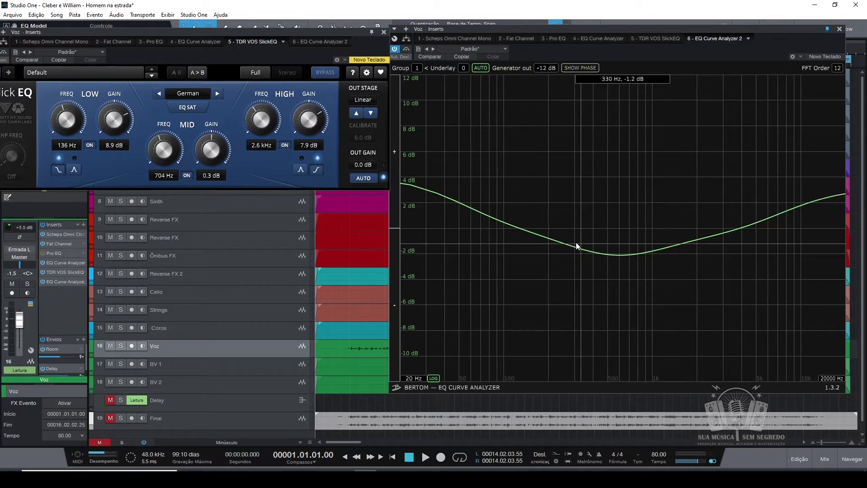
pyautogui.click(217, 93)
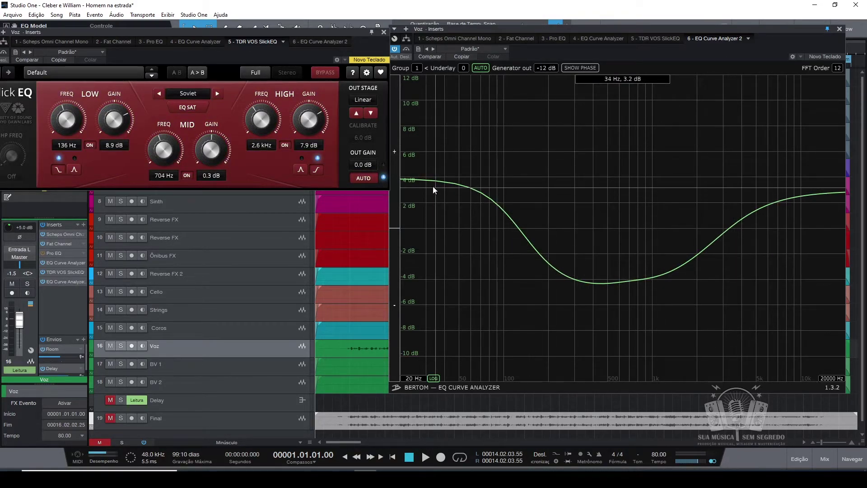
# - Set the EQ model to American and reset the low and high band gains to 0 dB
pyautogui.click(217, 93)
pyautogui.moveTo(109, 110); pyautogui.dragTo(112, 166)
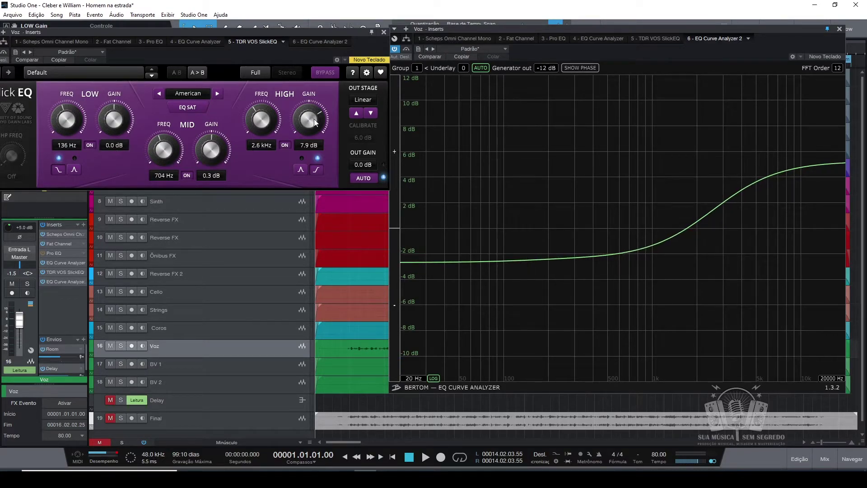
pyautogui.press('Return')
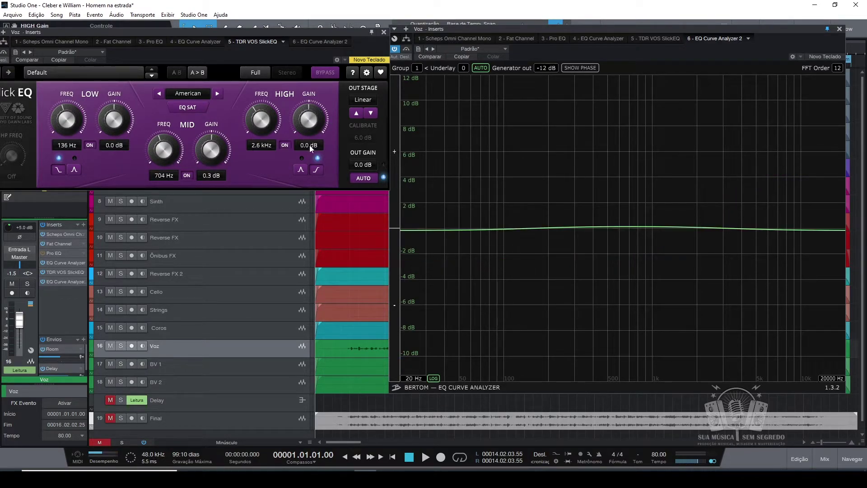
# - Boost the mid gain to about 6.2 dB and compare the American and British model curves, ending on British
pyautogui.moveTo(217, 156); pyautogui.dragTo(217, 132)
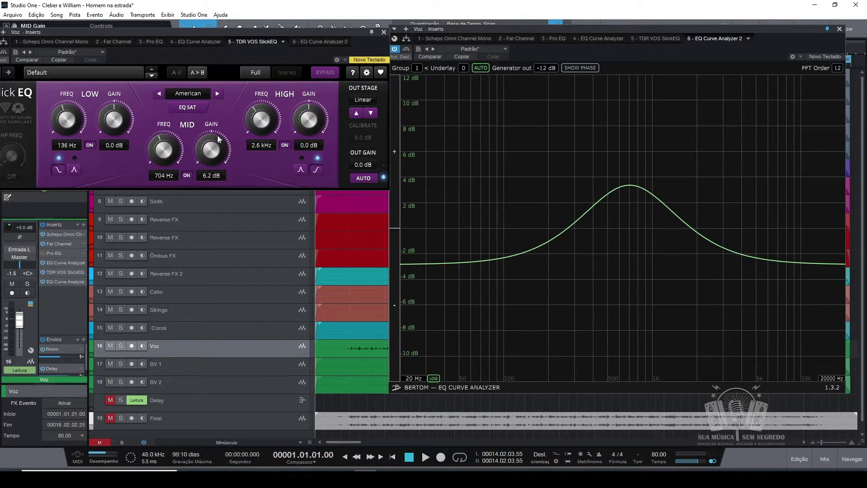
pyautogui.click(217, 93)
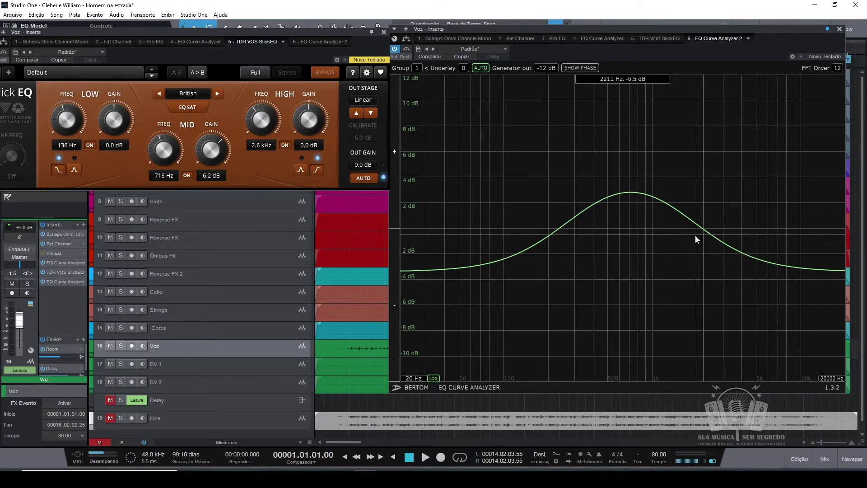
pyautogui.click(159, 94)
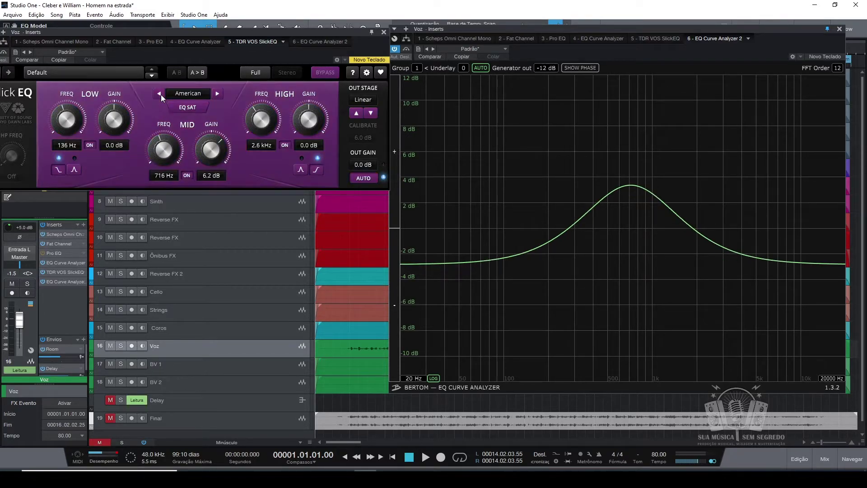
pyautogui.click(217, 94)
# - Sweep the British mid gain through about -7.9 and 6.8 dB, and reduce it to about 4.1 dB in the German model
pyautogui.moveTo(211, 148); pyautogui.dragTo(210, 214)
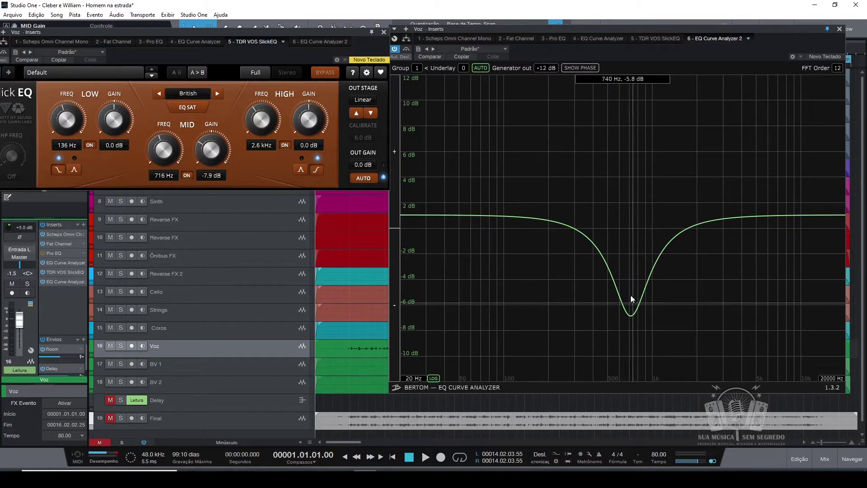
pyautogui.moveTo(214, 155); pyautogui.dragTo(214, 89)
pyautogui.click(218, 94)
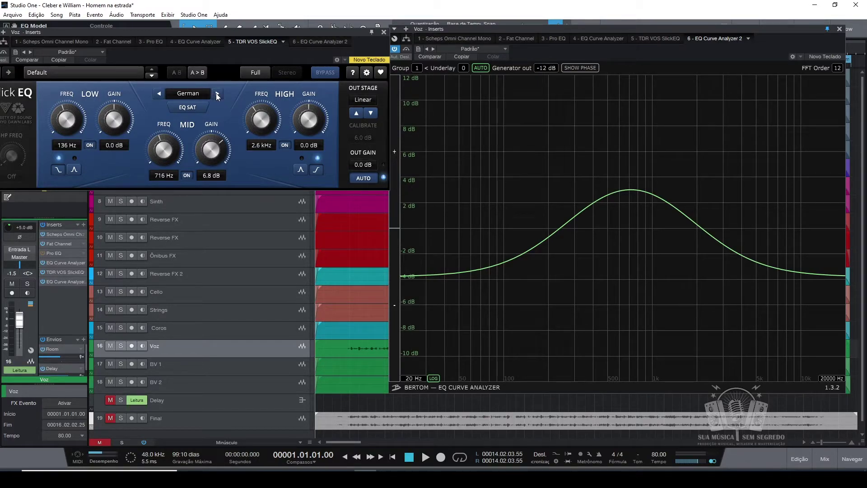
pyautogui.moveTo(211, 150); pyautogui.dragTo(211, 169)
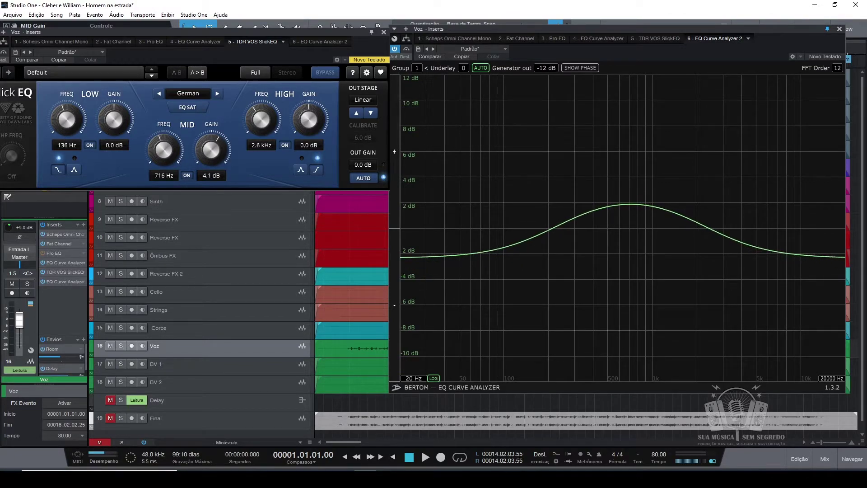
# - Sweep the mid gain in the Soviet model through about 6.3 dB down to 0.4 dB, and return the model to American
pyautogui.click(218, 94)
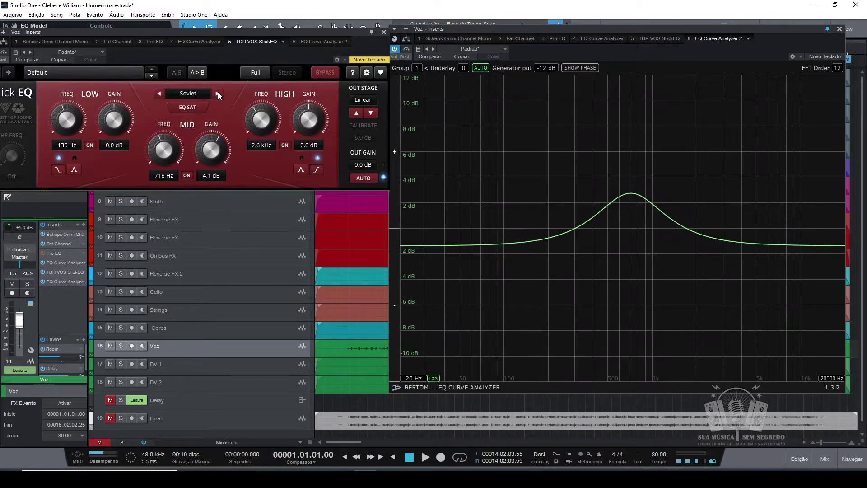
pyautogui.moveTo(211, 150); pyautogui.dragTo(211, 183)
pyautogui.moveTo(211, 149); pyautogui.dragTo(210, 122)
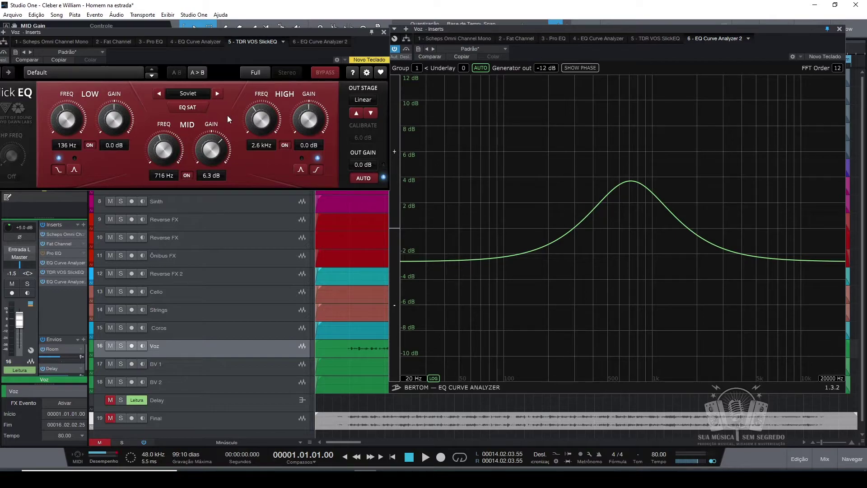
pyautogui.moveTo(211, 150); pyautogui.dragTo(211, 174)
pyautogui.click(216, 94)
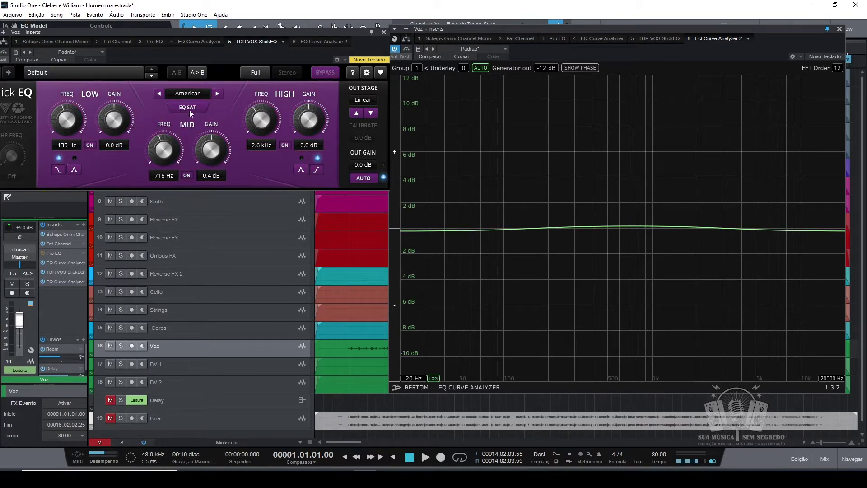
# - Enable EQ saturation and boost the mid gain to about 7.9 dB to examine its peak in the analyzer
pyautogui.click(189, 110)
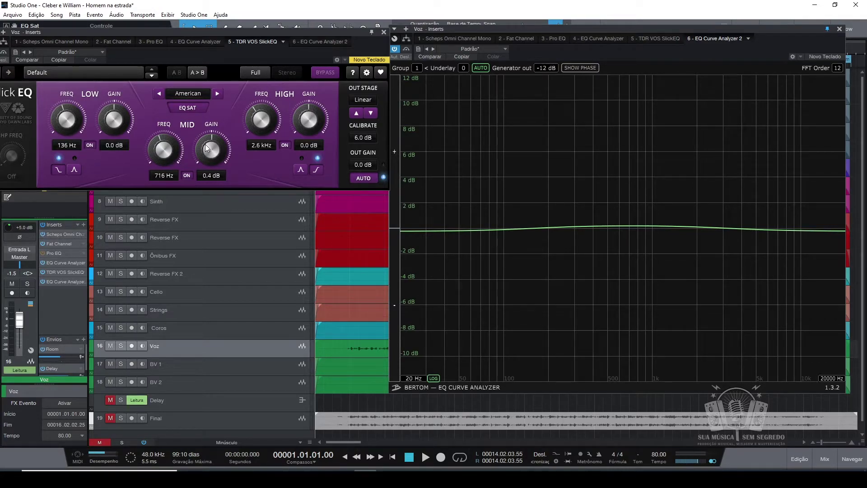
pyautogui.moveTo(200, 152)
pyautogui.mouseDown()
pyautogui.moveTo(199, 125)
pyautogui.moveTo(213, 162)
pyautogui.moveTo(213, 142)
pyautogui.mouseUp()
pyautogui.moveTo(600, 183)
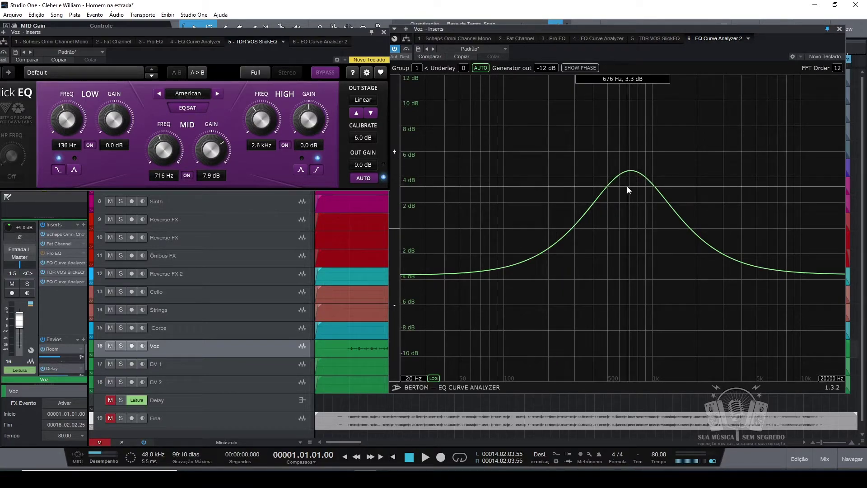
pyautogui.click(188, 108)
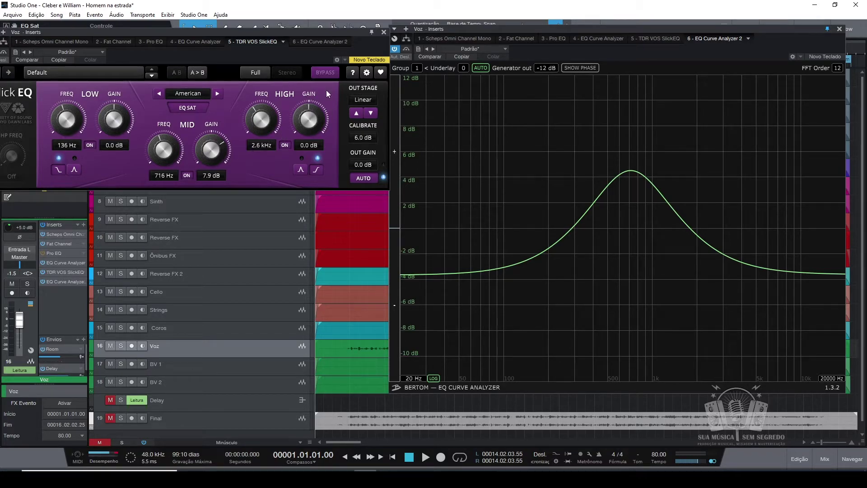
# - Cycle the output stage through modes including Silky and Deep, ending on Funky, to compare their effect on the low-end curve
pyautogui.click(363, 101)
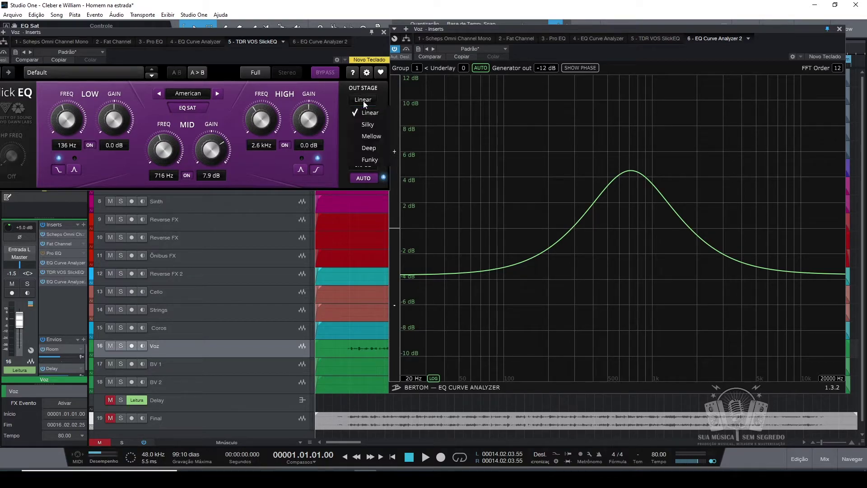
pyautogui.click(369, 124)
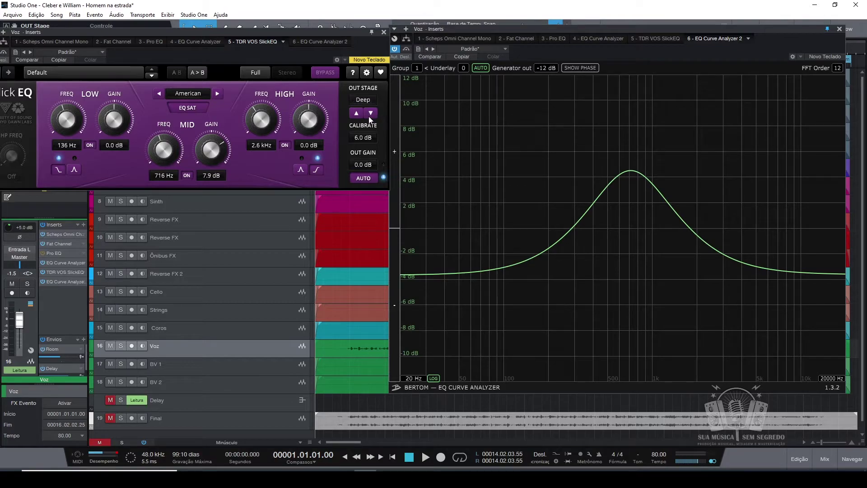
pyautogui.click(369, 114)
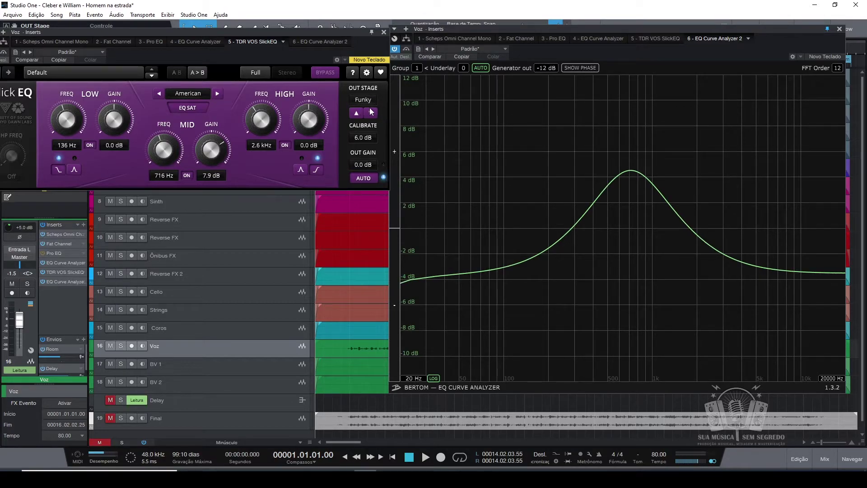
pyautogui.click(370, 117)
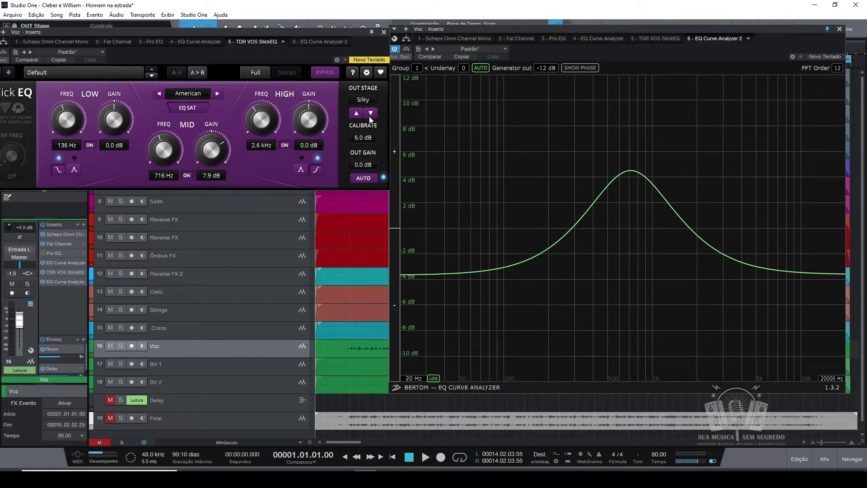
pyautogui.click(370, 116)
pyautogui.click(370, 117)
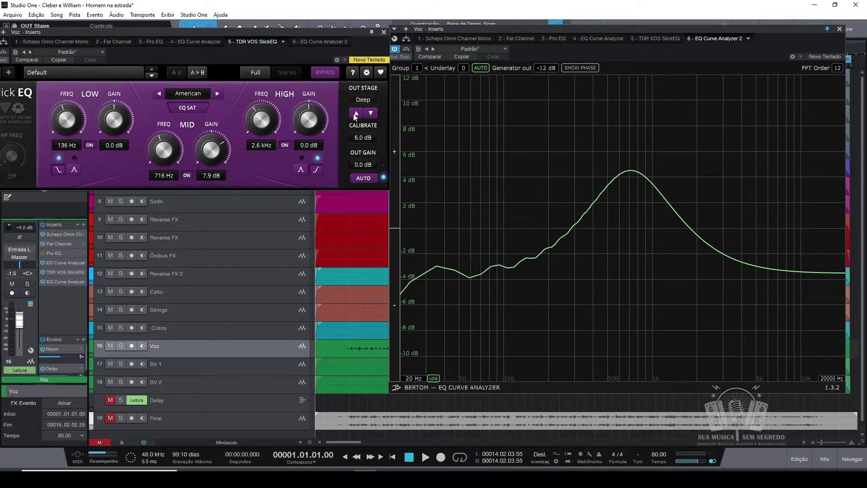
pyautogui.click(369, 115)
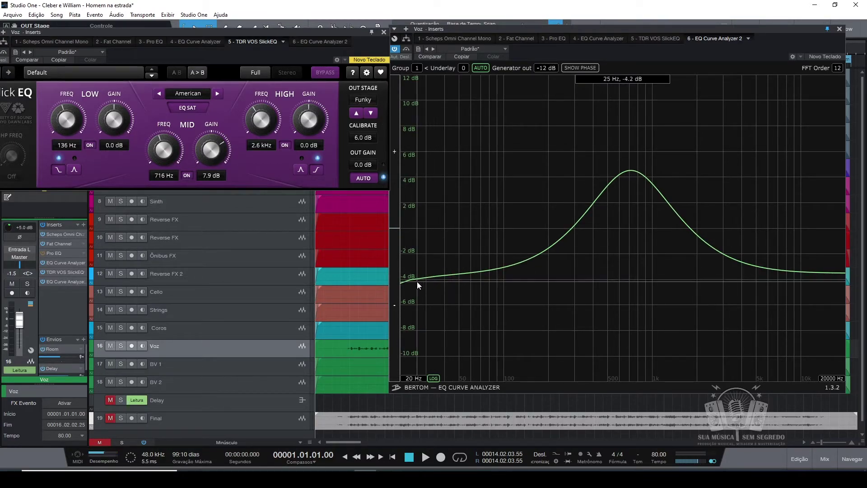
# - Switch the output stage back and forth from Funky, step back to Silky, and advance it to Funky again
pyautogui.click(363, 114)
pyautogui.click(356, 115)
pyautogui.click(370, 114)
pyautogui.click(357, 113)
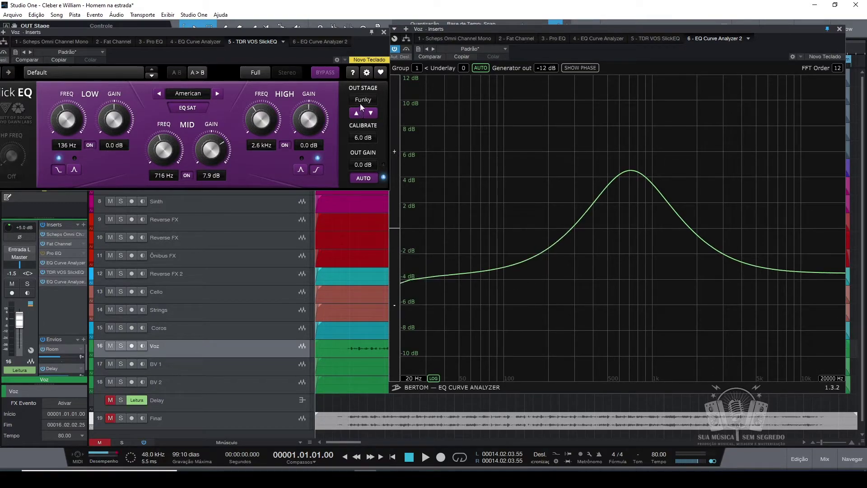
pyautogui.click(360, 113)
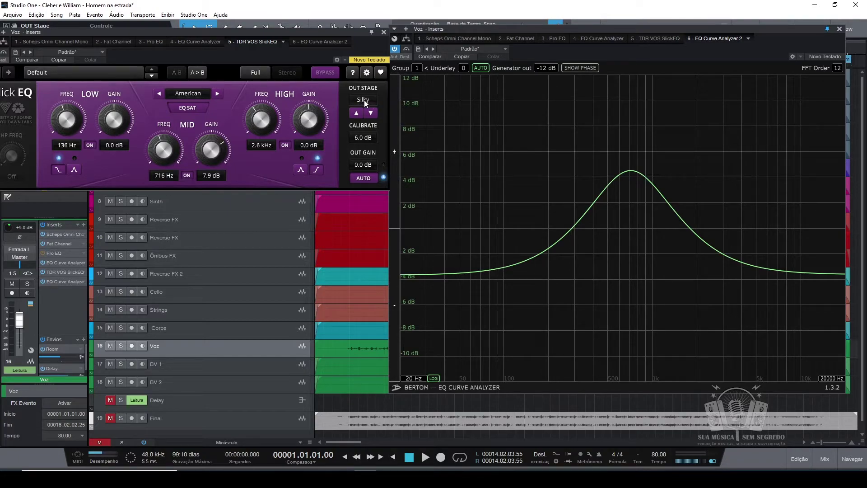
pyautogui.click(370, 113)
pyautogui.click(371, 113)
pyautogui.click(371, 114)
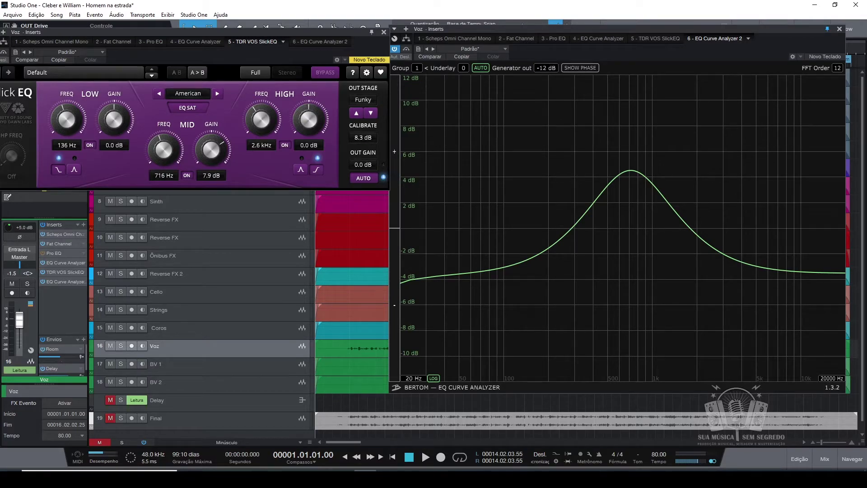
# - Raise the output stage calibration to about 8.3 dB and set it back to 6 dB
pyautogui.moveTo(363, 138); pyautogui.dragTo(363, 116)
pyautogui.write('6')
pyautogui.press('Return')
# - Toggle automatic gain compensation off and on, and boost the mid gain to about 17 dB and the high gain to about 4.5 dB
pyautogui.click(368, 177)
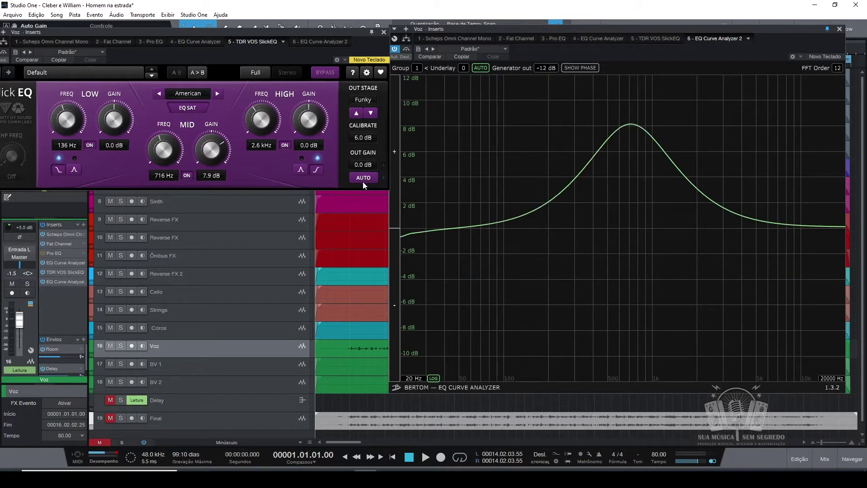
pyautogui.click(382, 178)
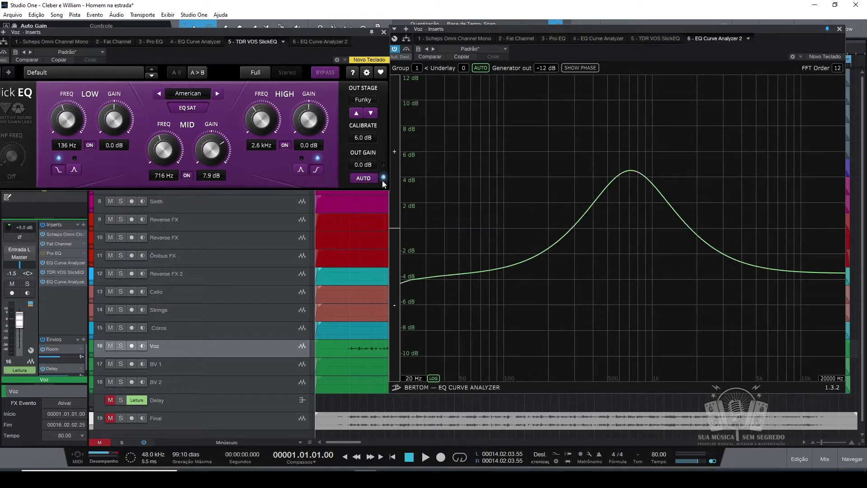
pyautogui.moveTo(215, 155); pyautogui.dragTo(216, 122)
pyautogui.moveTo(315, 113); pyautogui.dragTo(315, 102)
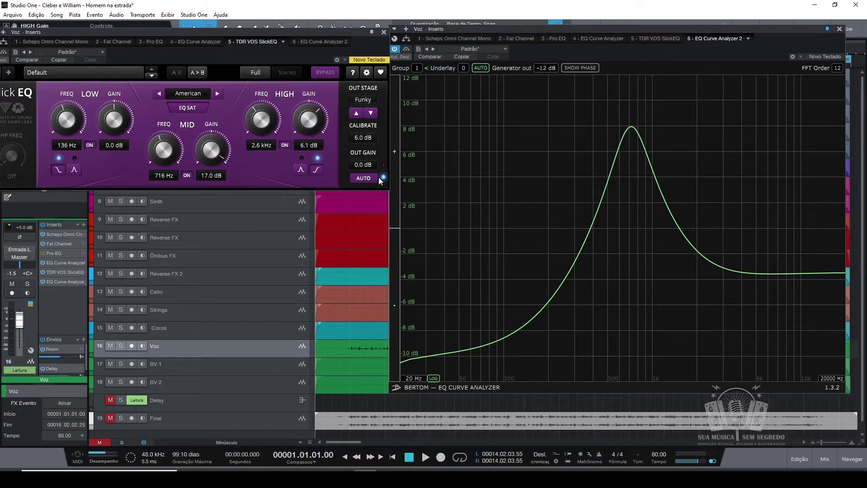
pyautogui.moveTo(307, 122); pyautogui.dragTo(364, 166)
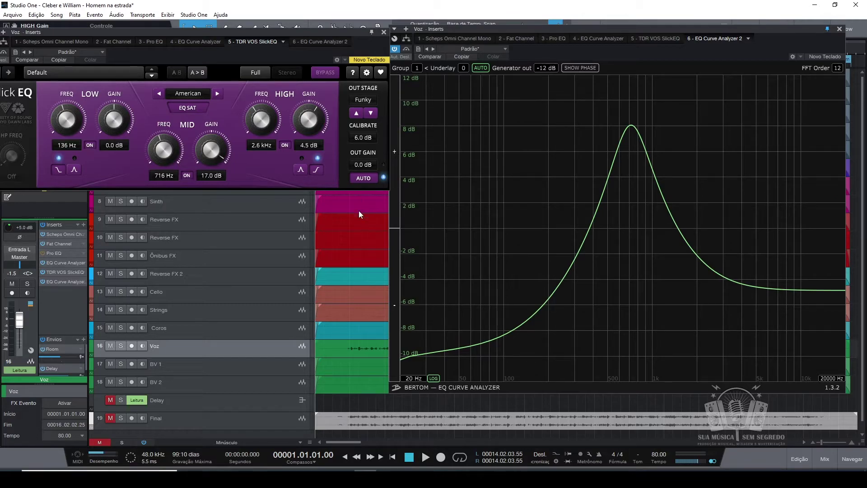
# - Turn off automatic gain, lower the mid gain to about 6 dB and compensate with about -4.2 dB of output gain
pyautogui.click(372, 177)
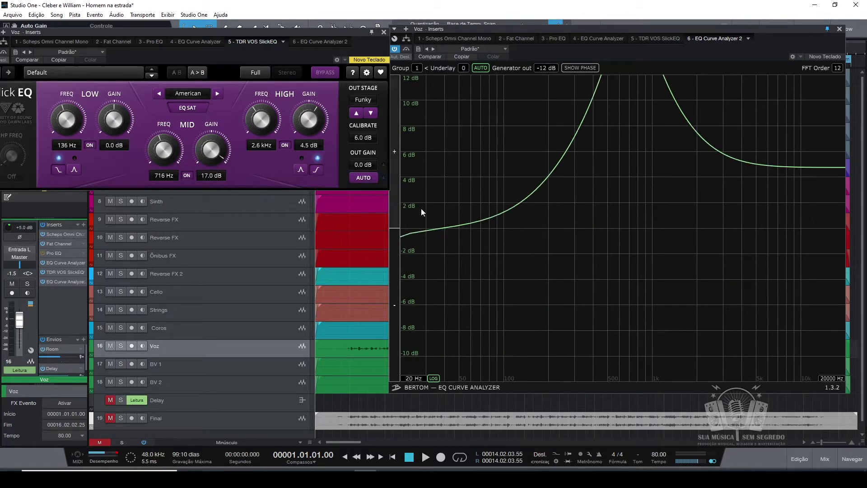
pyautogui.moveTo(192, 146); pyautogui.dragTo(357, 166)
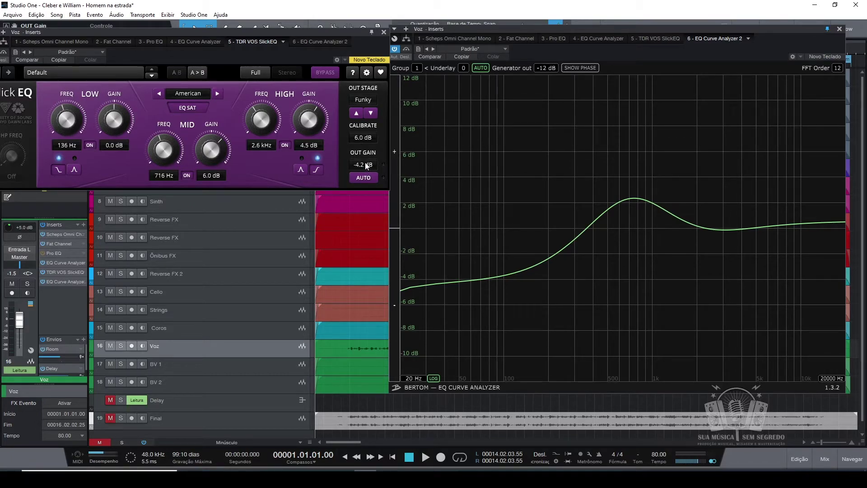
# - Close both plugin windows and remove the two EQ Curve Analyzer inserts from the Voz track
pyautogui.click(386, 31)
pyautogui.click(838, 29)
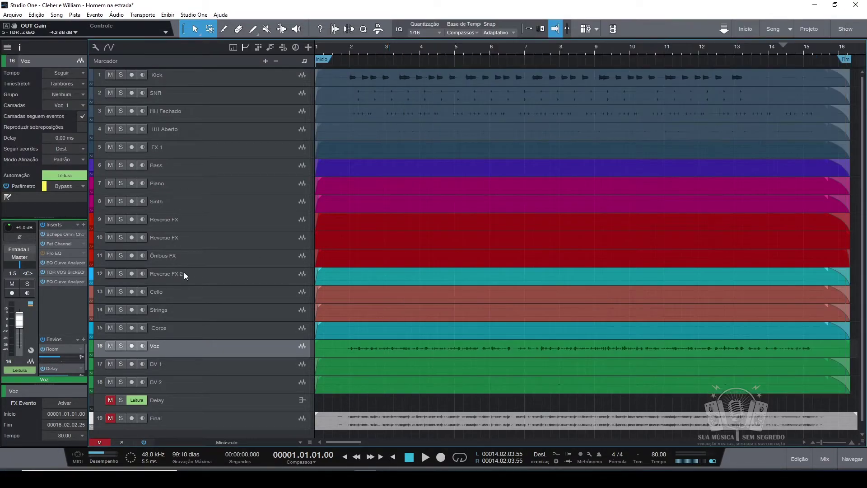
pyautogui.rightClick(86, 281)
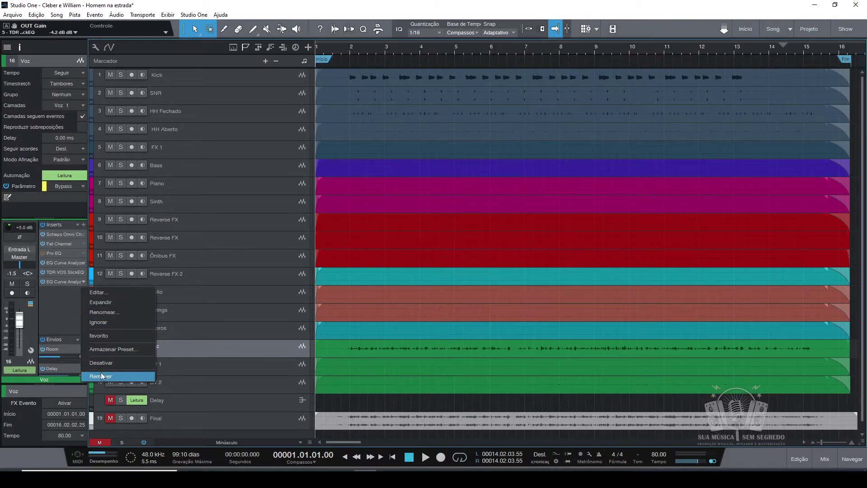
pyautogui.click(101, 374)
pyautogui.rightClick(85, 263)
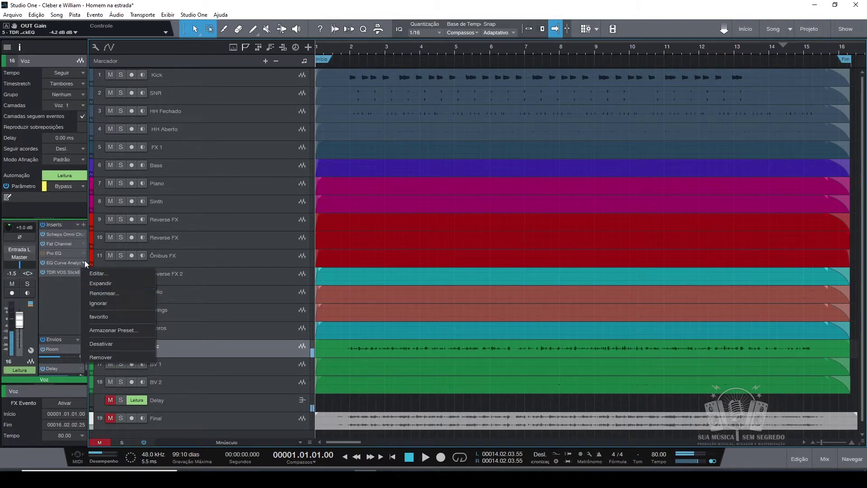
pyautogui.click(114, 354)
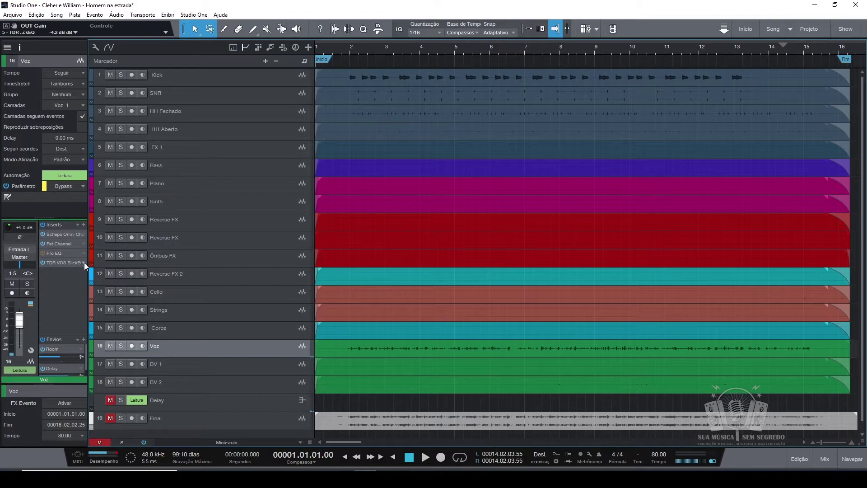
# - Reopen TDR VOS SlickEQ on the Voz track, solo the track and play it from just before bar 4
pyautogui.click(70, 262)
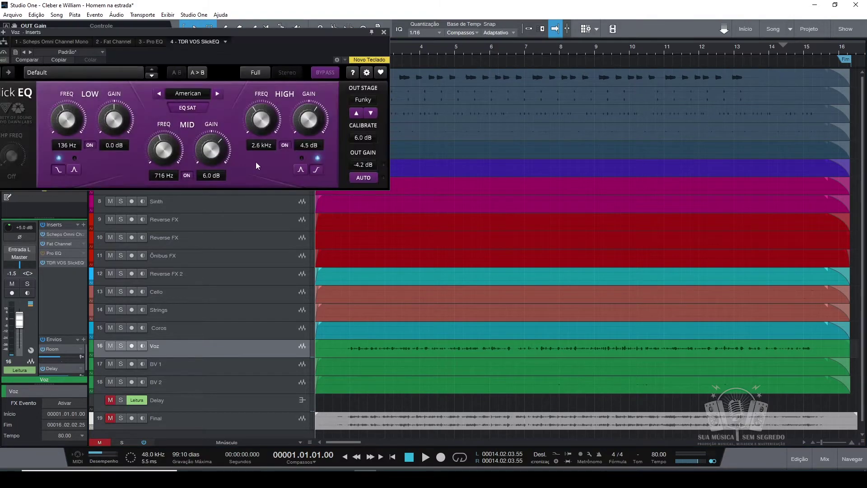
pyautogui.click(122, 345)
pyautogui.click(415, 48)
pyautogui.press('space')
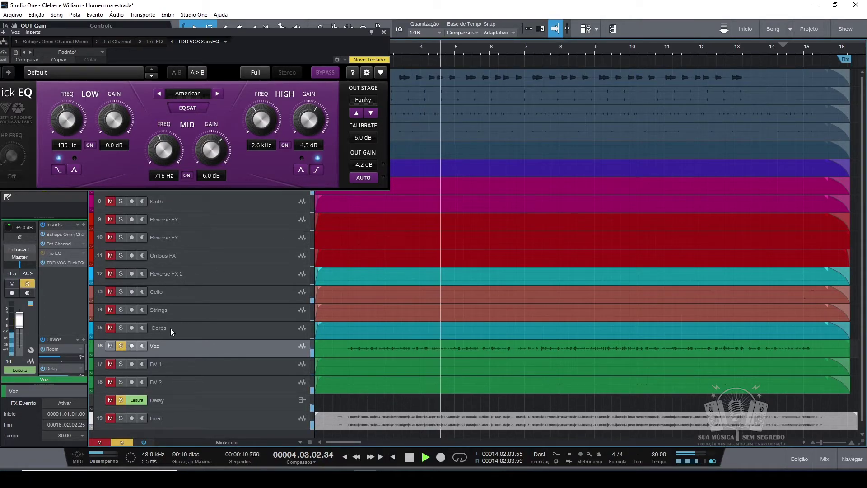
# - Stop playback, bring the SlickEQ window into full view and reset the high and mid gains to 0 dB
pyautogui.press('space')
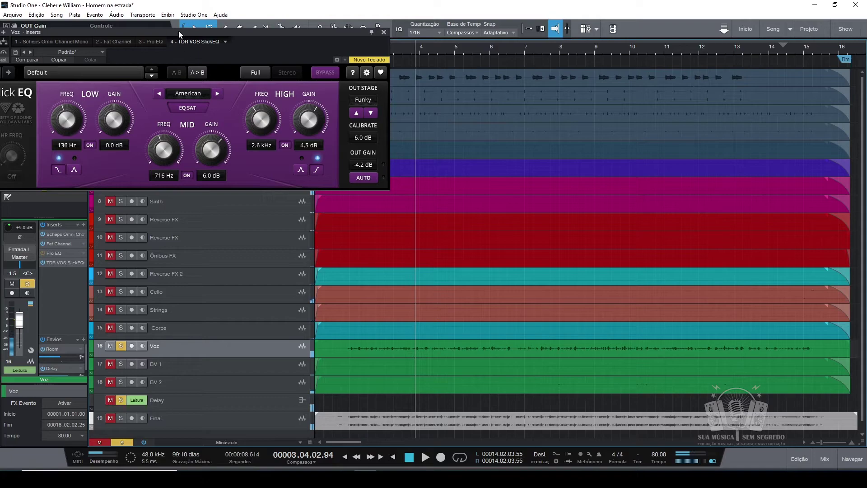
pyautogui.moveTo(179, 35); pyautogui.dragTo(347, 75)
pyautogui.click(479, 185)
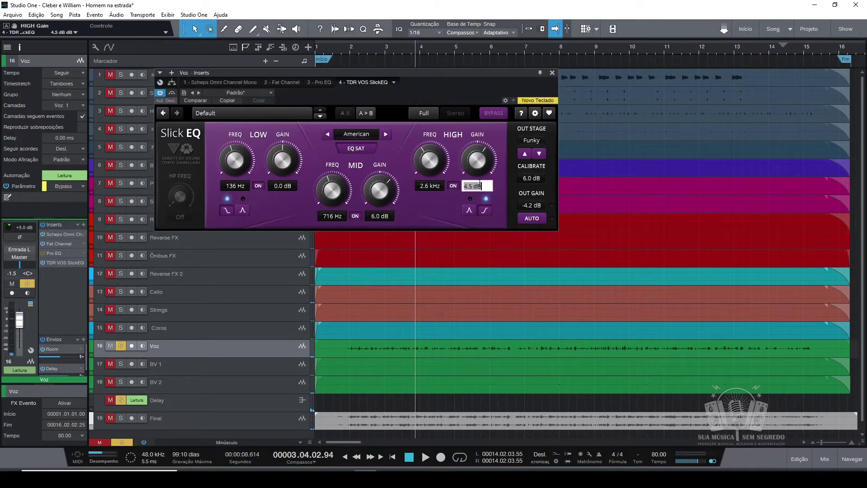
pyautogui.write('0')
pyautogui.press('Return')
pyautogui.click(384, 216)
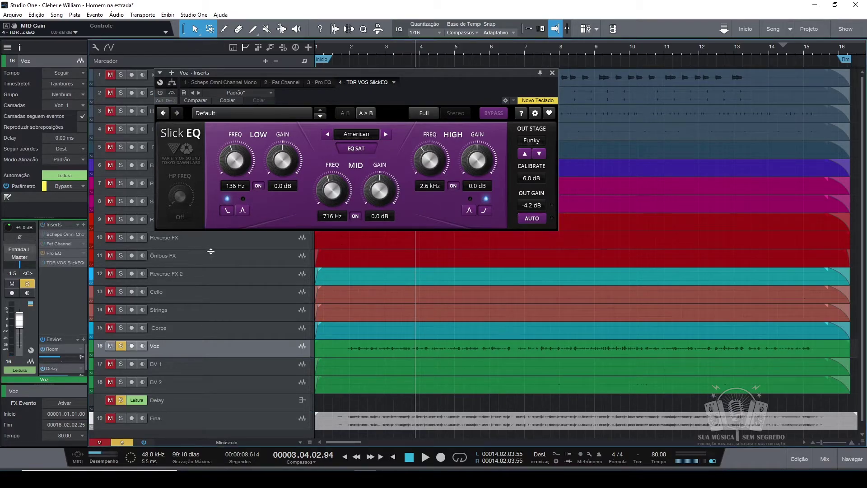
# - Close SlickEQ and reopen it on the Voz track as the only active insert, moving its window above the track list
pyautogui.click(551, 73)
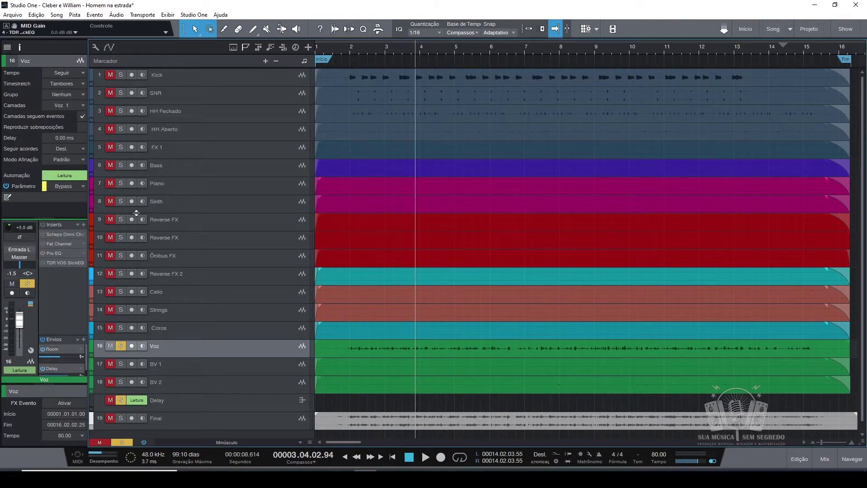
pyautogui.click(66, 261)
pyautogui.moveTo(456, 75); pyautogui.dragTo(345, 45)
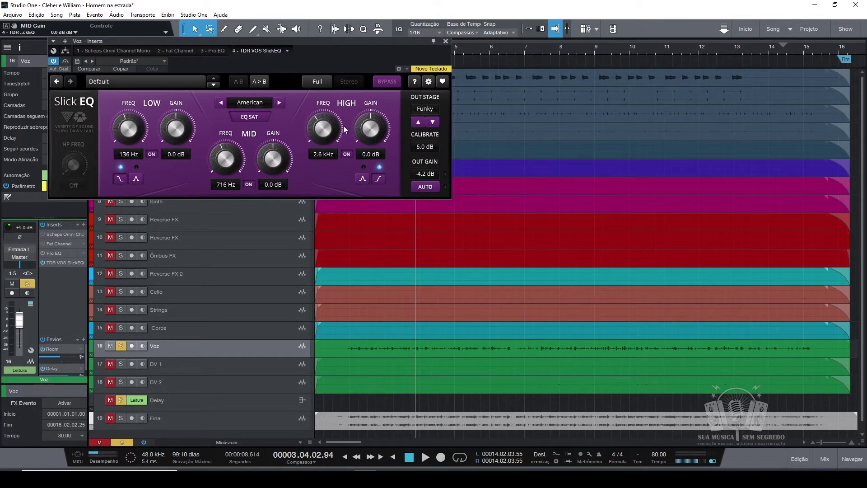
# - Boost the high gain to about 5.4 dB and set the high frequency to 10 kHz
pyautogui.moveTo(379, 133); pyautogui.dragTo(374, 133)
pyautogui.moveTo(323, 138); pyautogui.dragTo(324, 155)
pyautogui.write('557')
pyautogui.press('Return')
pyautogui.moveTo(323, 155); pyautogui.dragTo(329, 115)
pyautogui.doubleClick(328, 154)
pyautogui.write('1000')
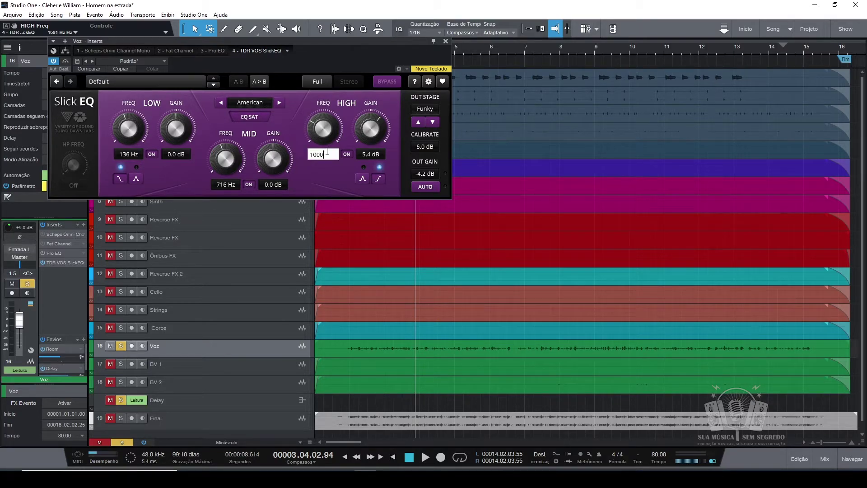
pyautogui.press('Return')
pyautogui.moveTo(327, 155); pyautogui.dragTo(319, 144)
pyautogui.doubleClick(318, 154)
pyautogui.write('10000')
pyautogui.press('Return')
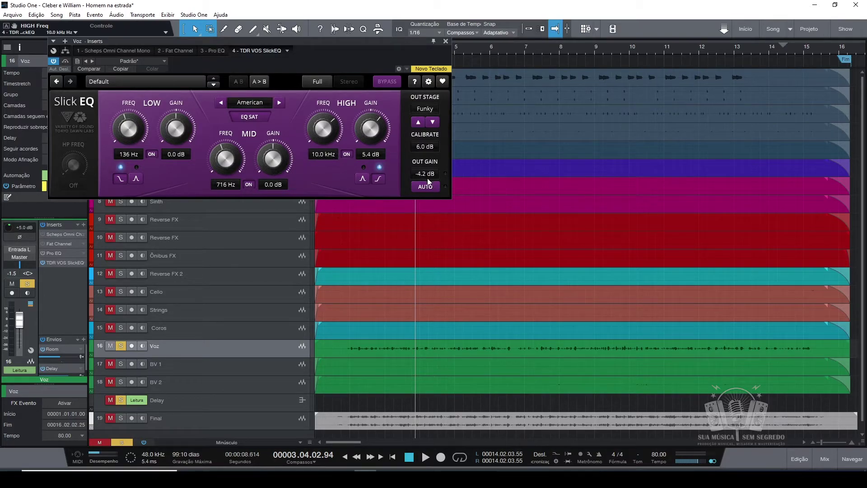
# - Play the soloed vocal while raising the high gain to about 14.4 dB, and bring it back to about 11.4 dB
pyautogui.scroll(-5, 376, 134)
pyautogui.press('space')
pyautogui.scroll(10, 375, 135)
pyautogui.scroll(5, 375, 135)
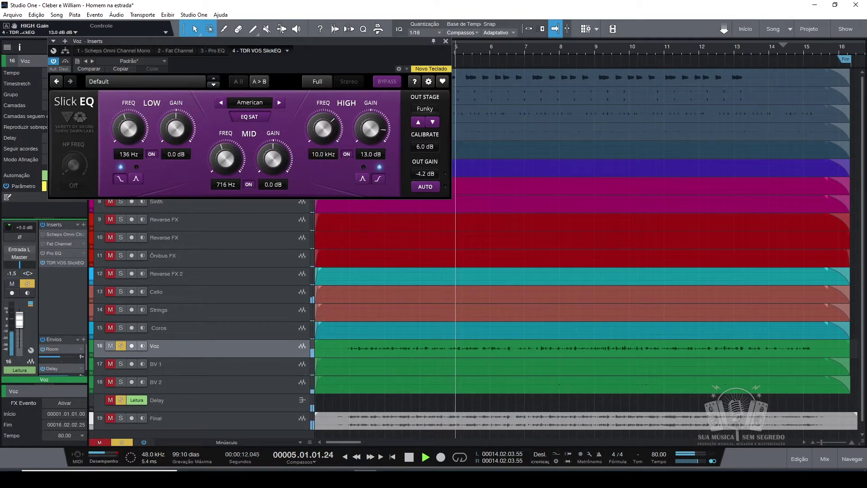
pyautogui.scroll(-3, 375, 134)
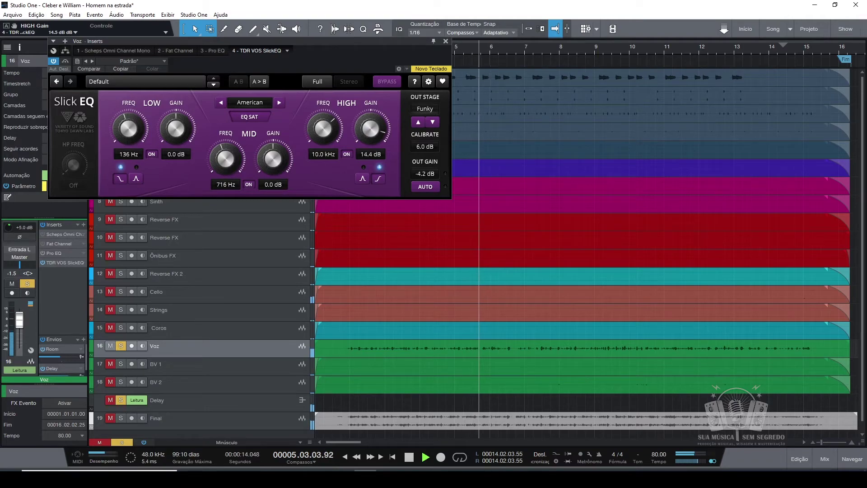
pyautogui.scroll(-1, 375, 134)
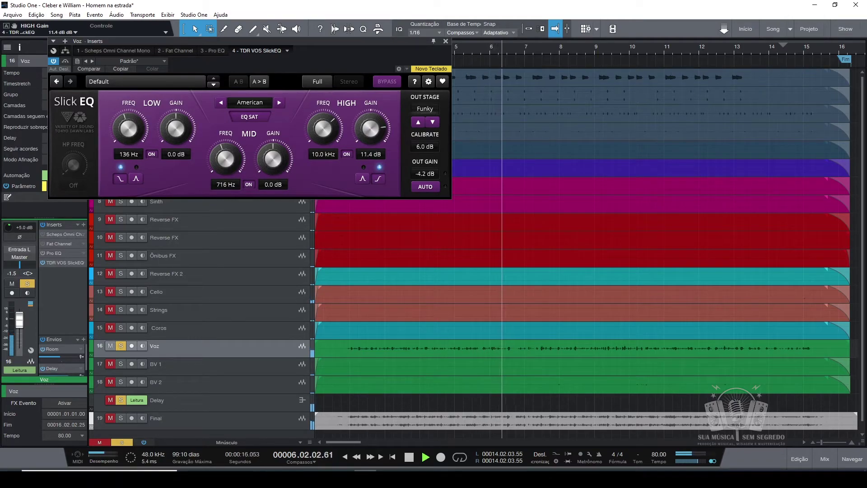
# - Bypass and re-enable SlickEQ during playback to compare the high boost with the dry vocal, and stop playback
pyautogui.click(66, 61)
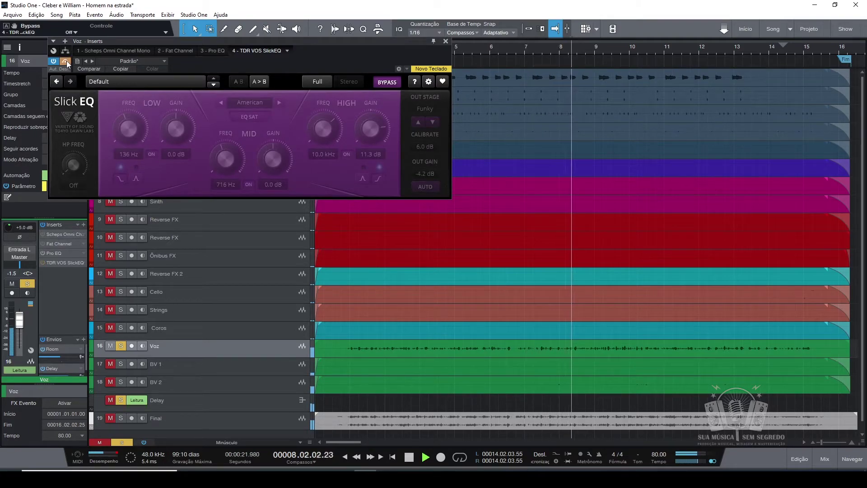
pyautogui.click(66, 61)
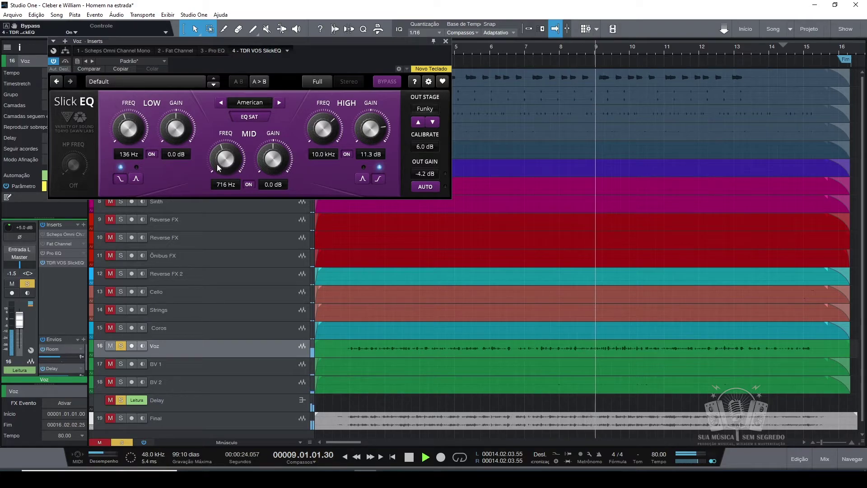
pyautogui.press('space')
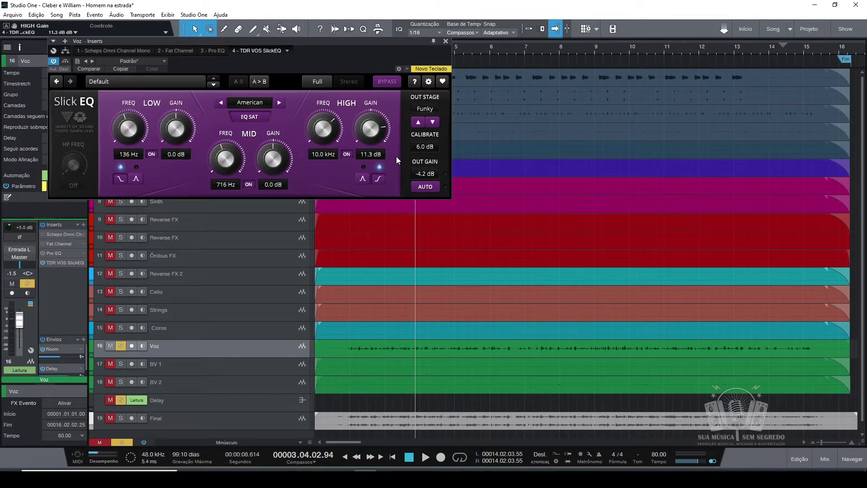
# - Lower the high gain to about 7.7 dB and, with the vocal playing, set the high-pass frequency to about 87 Hz
pyautogui.moveTo(371, 129); pyautogui.dragTo(371, 144)
pyautogui.press('space')
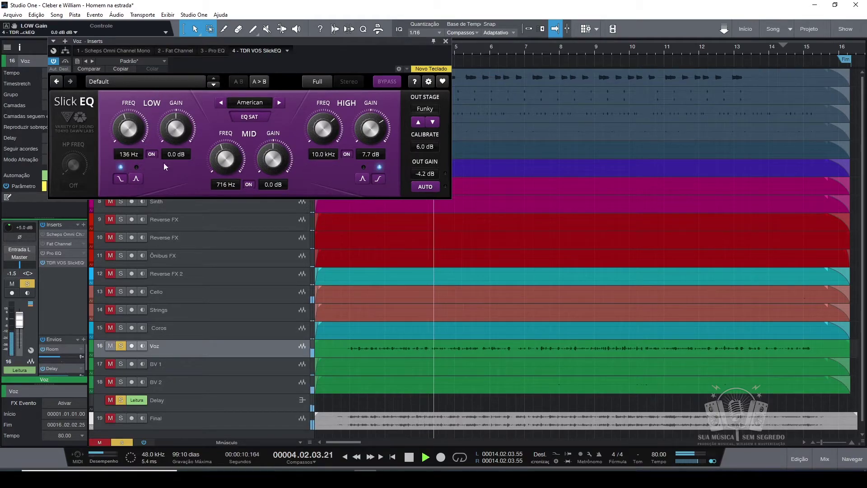
pyautogui.moveTo(73, 165); pyautogui.dragTo(73, 152)
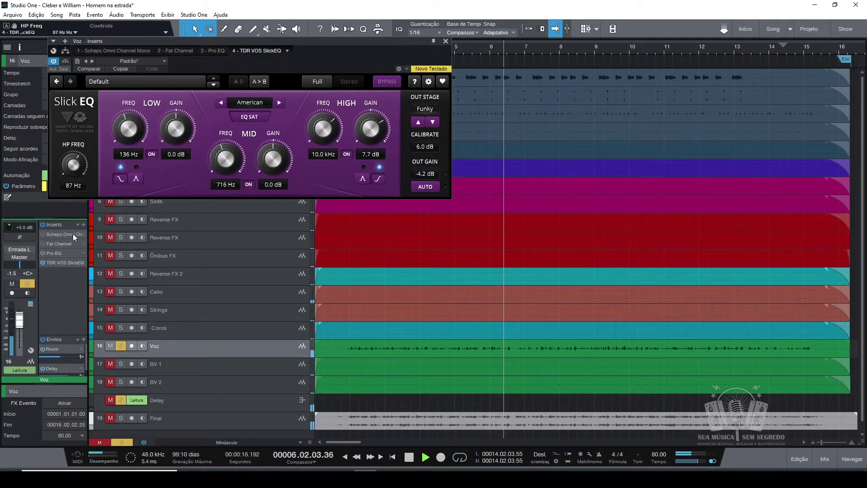
# - Switch the low band to a bell at about 108 Hz with 4.0 dB, and boost the mid band about 3.3 dB at 1626 Hz
pyautogui.click(136, 179)
pyautogui.moveTo(168, 123); pyautogui.dragTo(129, 135)
pyautogui.moveTo(226, 159)
pyautogui.mouseDown()
pyautogui.moveTo(273, 155)
pyautogui.moveTo(225, 163)
pyautogui.mouseUp()
pyautogui.moveTo(280, 169); pyautogui.dragTo(275, 172)
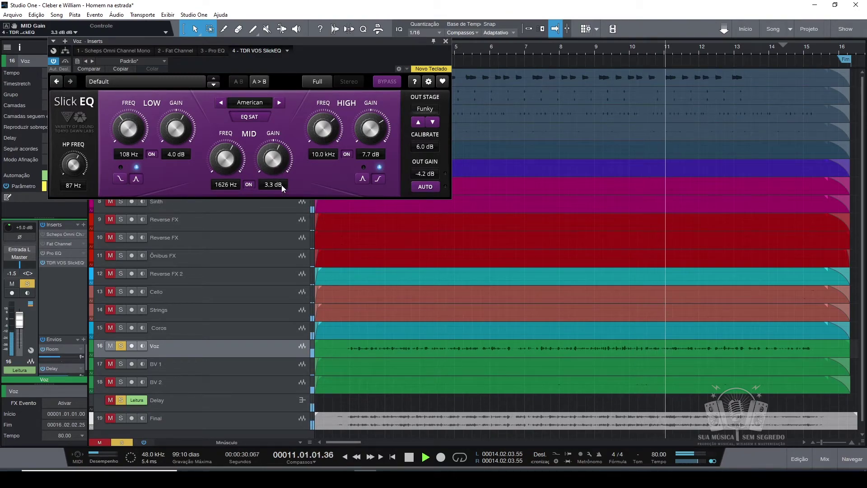
pyautogui.press('space')
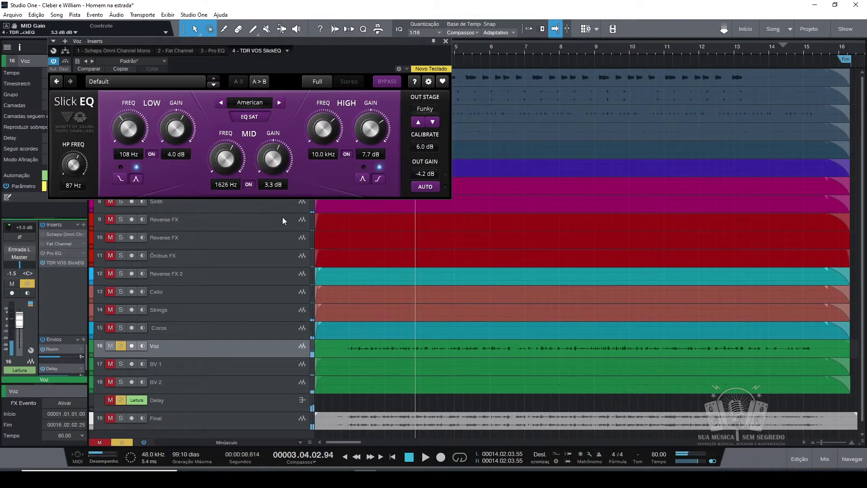
# - Play the vocal with SlickEQ bypassed, re-enable it mid-playback to compare the full EQ setting, and stop
pyautogui.click(65, 62)
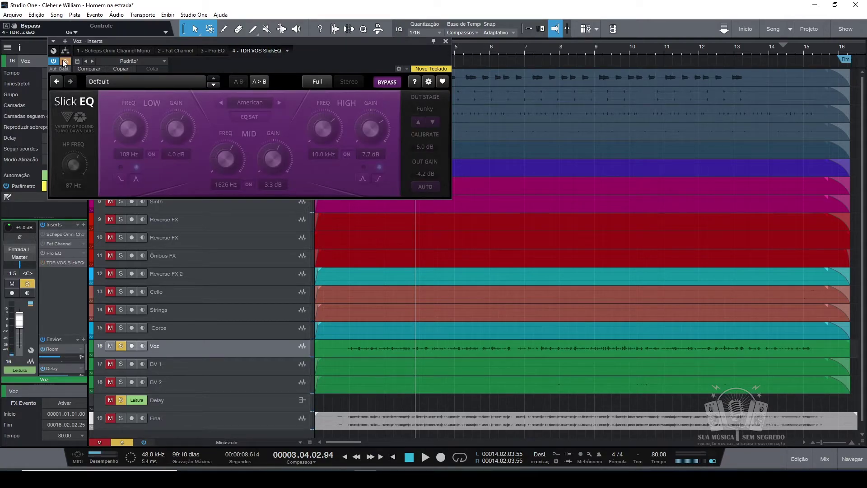
pyautogui.press('space')
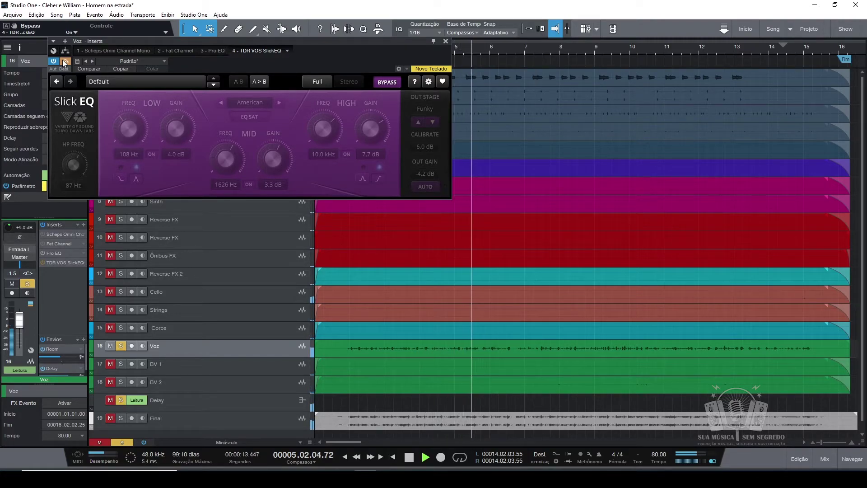
pyautogui.click(65, 62)
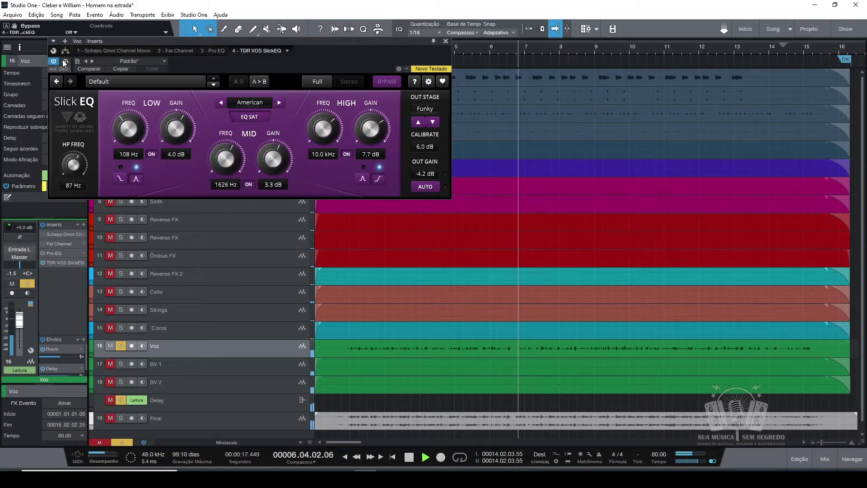
pyautogui.press('space')
# - Raise the output stage calibration to 18 dB and compare the vocal with SlickEQ bypassed and enabled during playback
pyautogui.click(429, 149)
pyautogui.moveTo(425, 146); pyautogui.dragTo(425, 122)
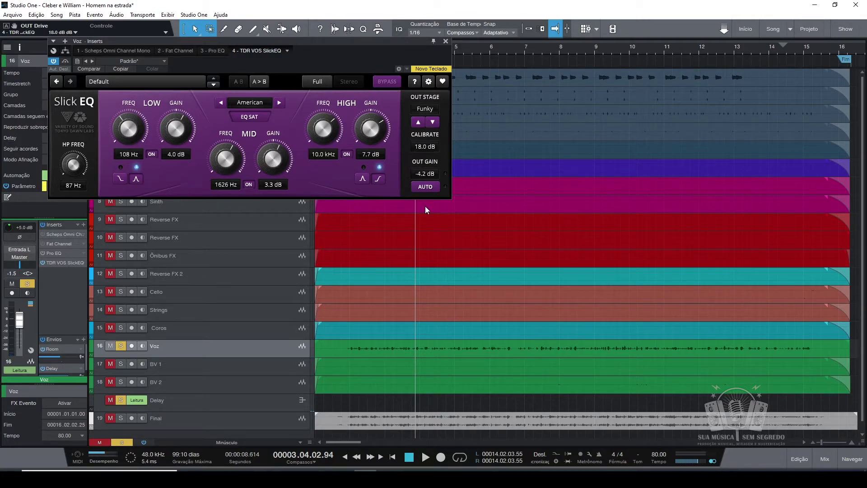
pyautogui.click(66, 61)
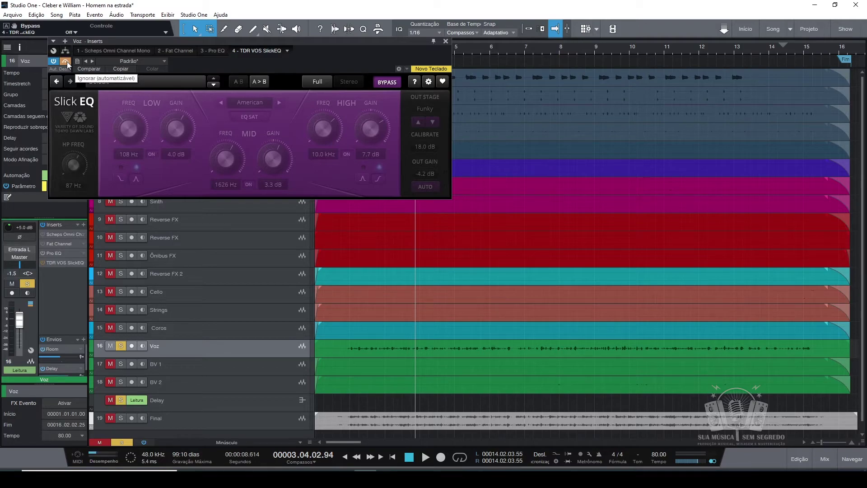
pyautogui.press('space')
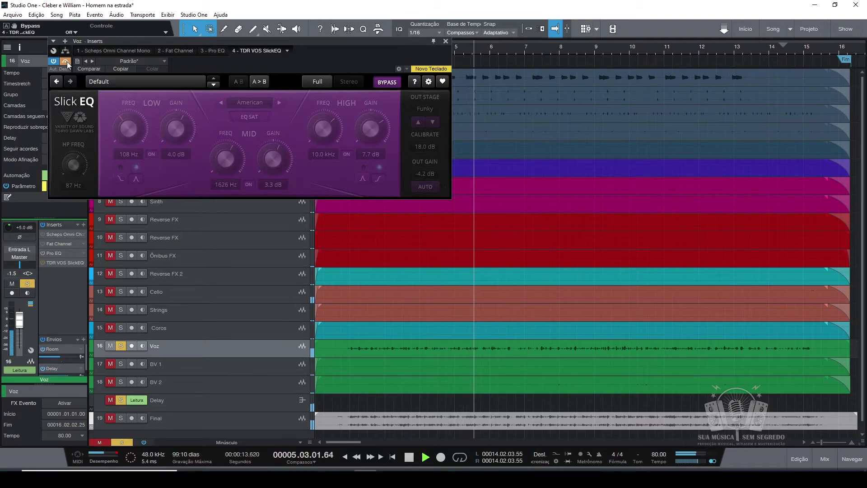
pyautogui.click(65, 61)
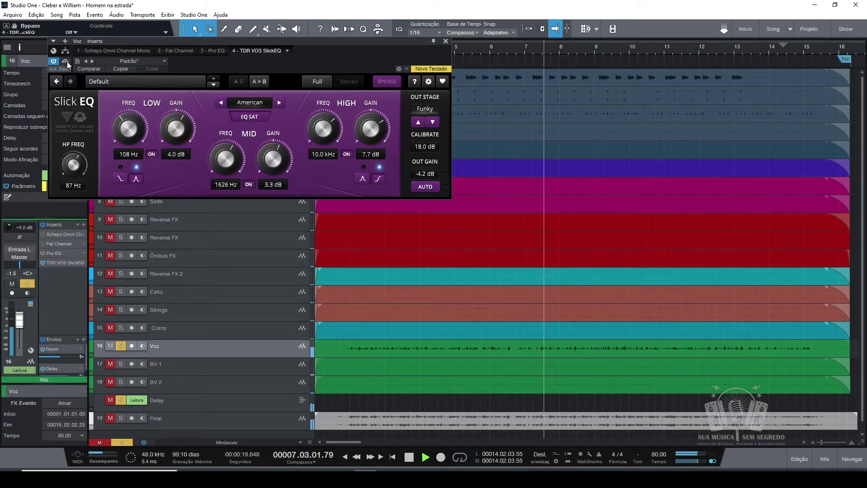
pyautogui.click(66, 61)
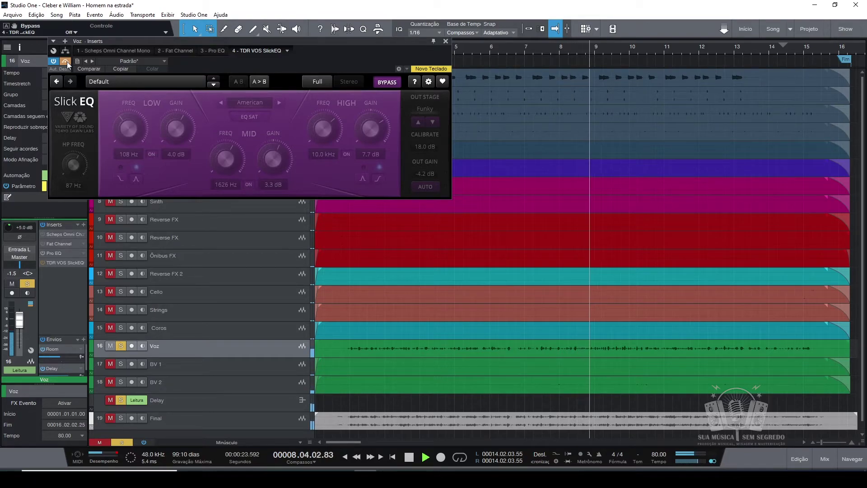
pyautogui.click(67, 61)
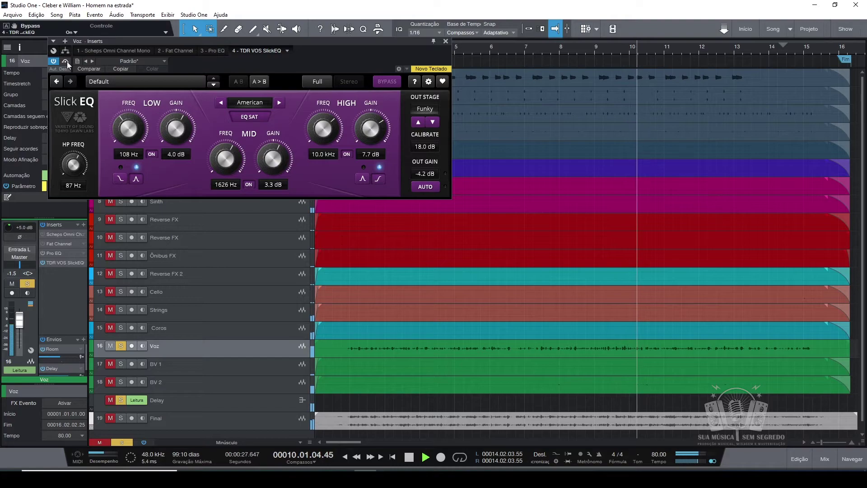
pyautogui.press('space')
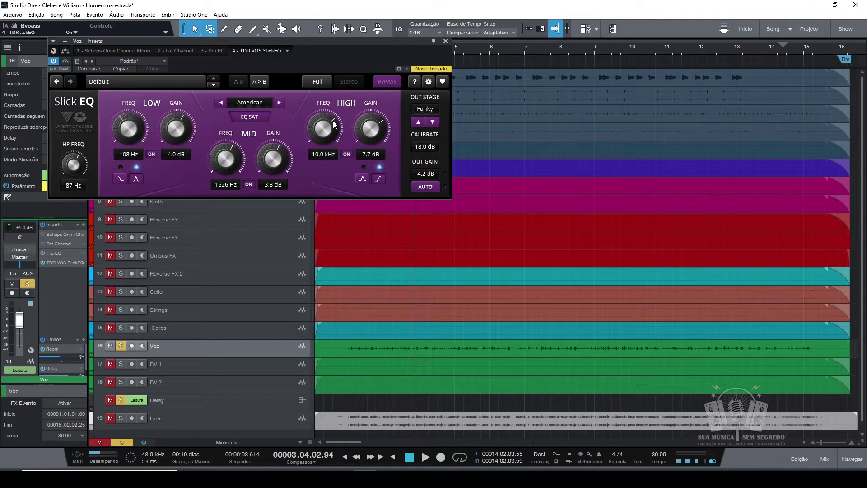
# - Switch the EQ model to German and return it to American
pyautogui.click(283, 102)
pyautogui.click(278, 102)
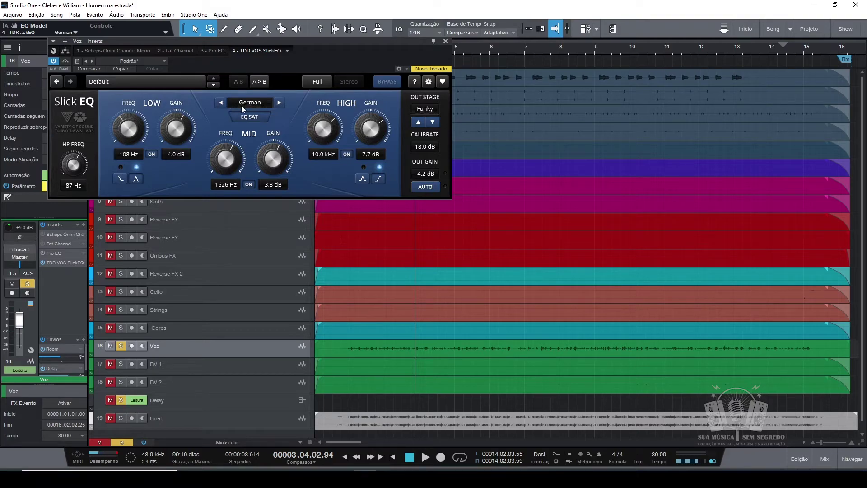
pyautogui.click(223, 104)
pyautogui.click(223, 104)
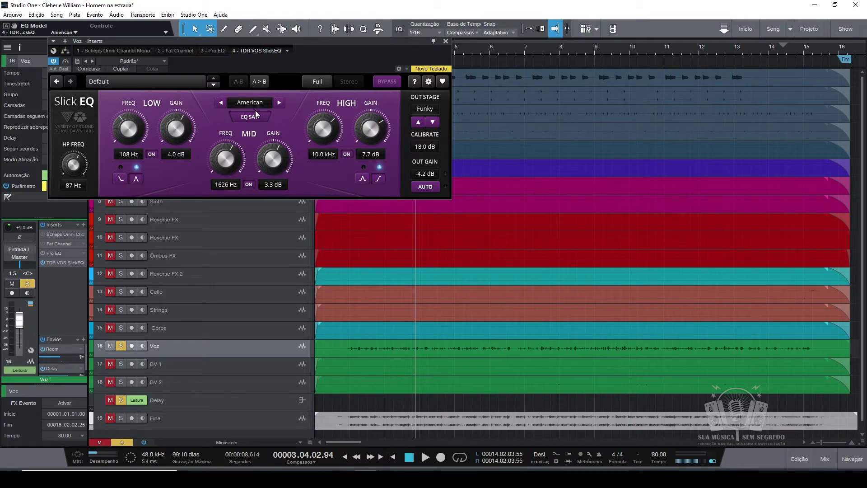
# - Insert the TDR Molotok compressor after SlickEQ on the Voz track and reposition its window
pyautogui.moveTo(181, 41); pyautogui.dragTo(250, 38)
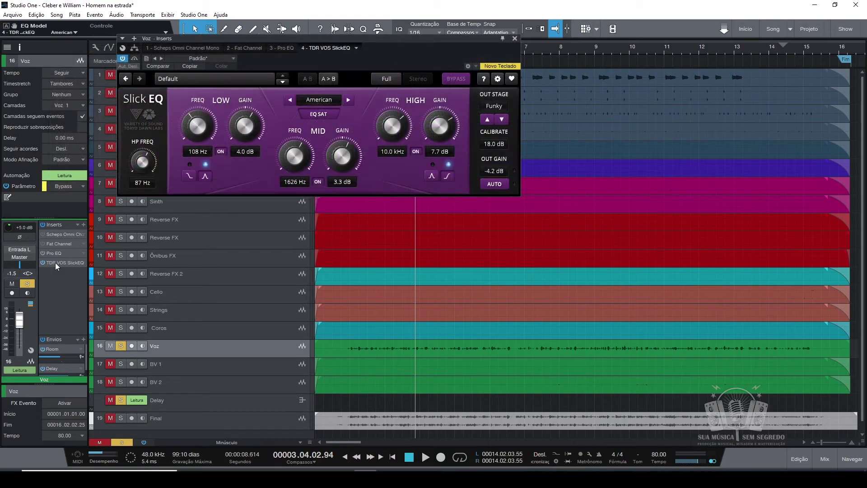
pyautogui.click(83, 225)
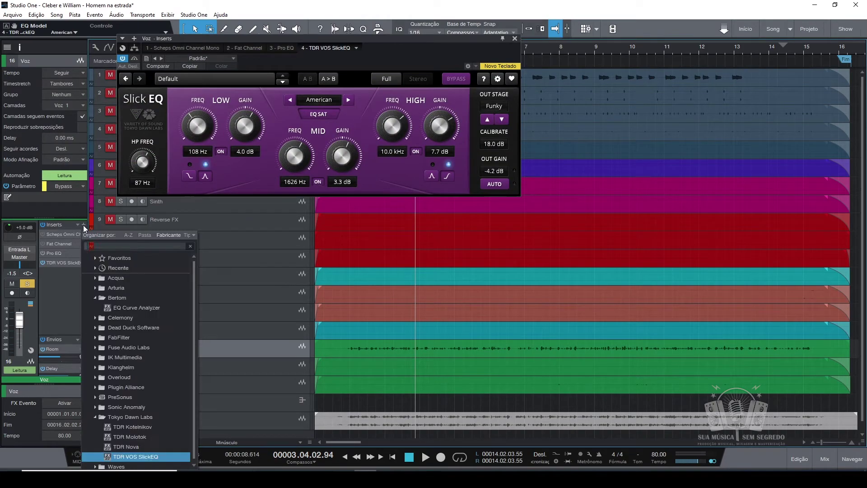
pyautogui.click(142, 436)
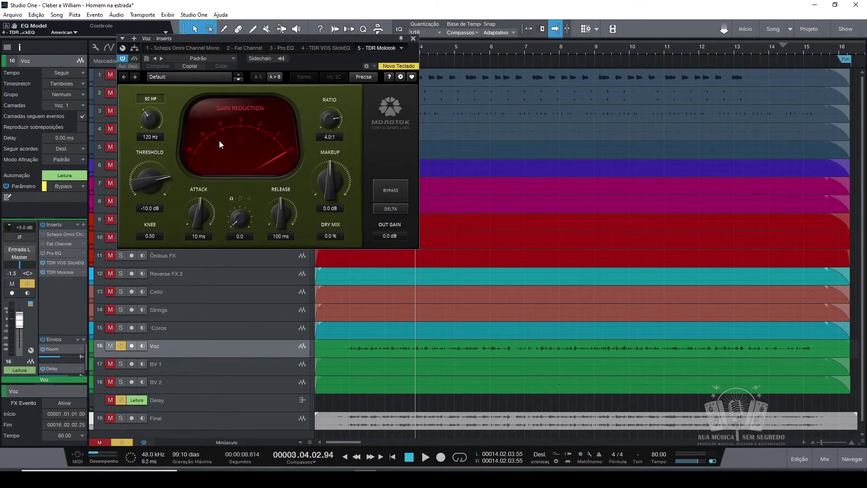
pyautogui.moveTo(359, 37); pyautogui.dragTo(272, 44)
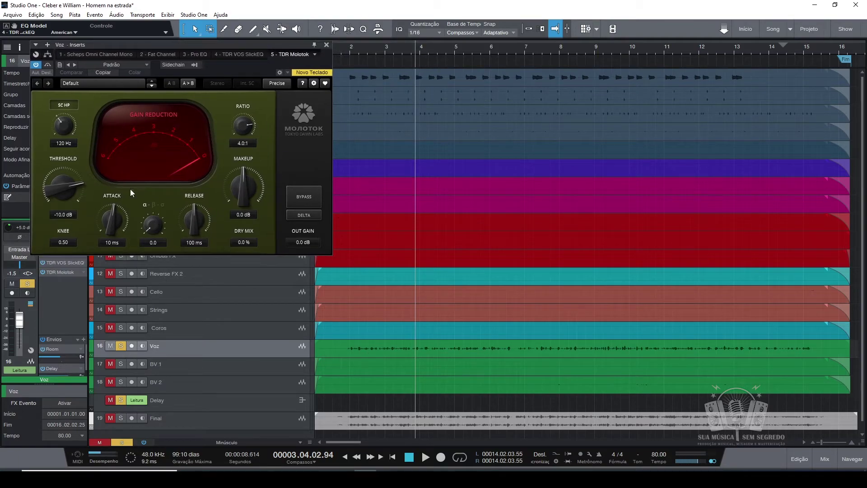
# - Play the vocal and set Molotok's threshold to about -26.6 dB, attack to about 45 ms and mode to 0.1
pyautogui.press('space')
pyautogui.moveTo(70, 185); pyautogui.dragTo(112, 201)
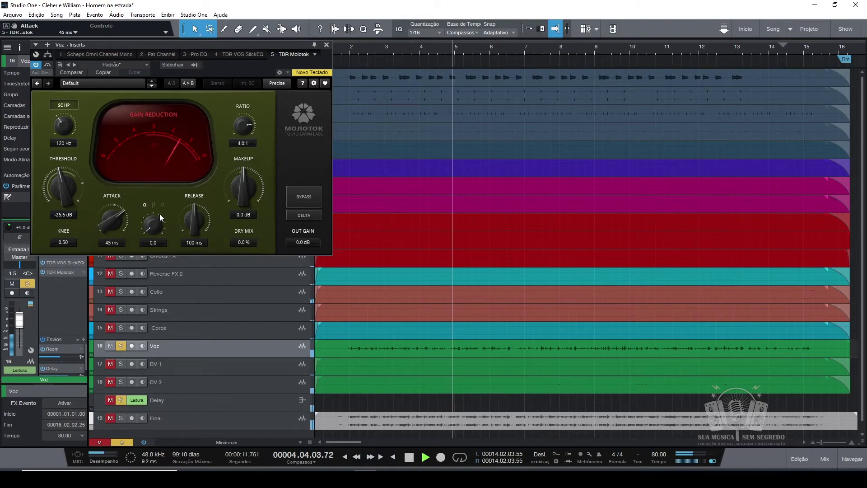
pyautogui.moveTo(153, 225); pyautogui.dragTo(152, 222)
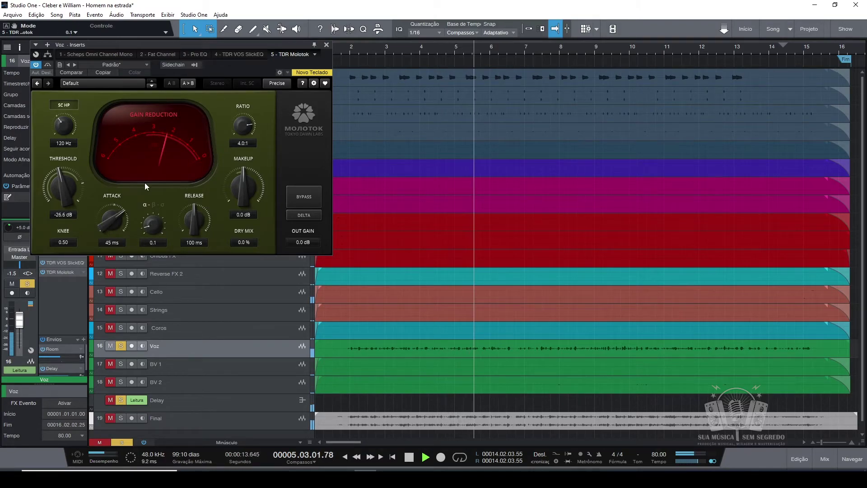
# - Set Molotok's threshold to -28.6 dB, makeup to about 2.7 dB, attack to 87 ms and release to 40 ms during playback
pyautogui.moveTo(63, 185); pyautogui.dragTo(62, 189)
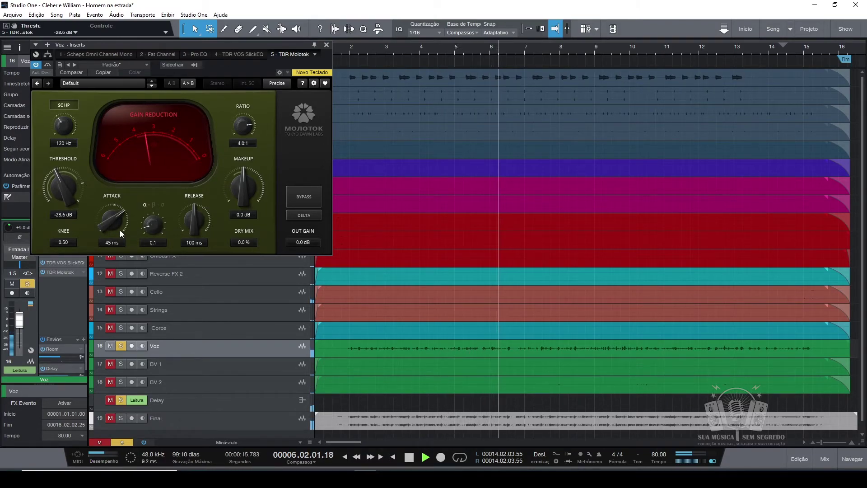
pyautogui.moveTo(243, 179); pyautogui.dragTo(243, 168)
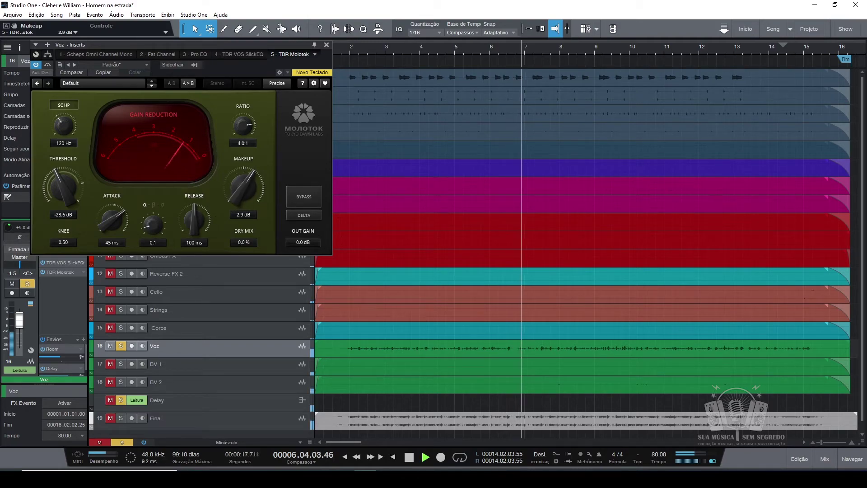
pyautogui.moveTo(112, 219); pyautogui.dragTo(112, 209)
pyautogui.moveTo(194, 218); pyautogui.dragTo(194, 232)
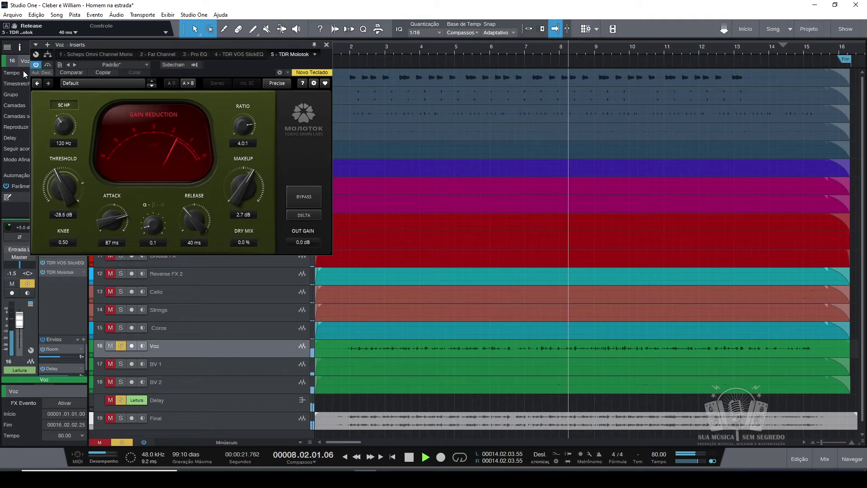
# - Compare the vocal with Molotok bypassed and enabled, set its makeup gain to 2.4 dB, and close the plugin window
pyautogui.click(48, 65)
pyautogui.click(49, 64)
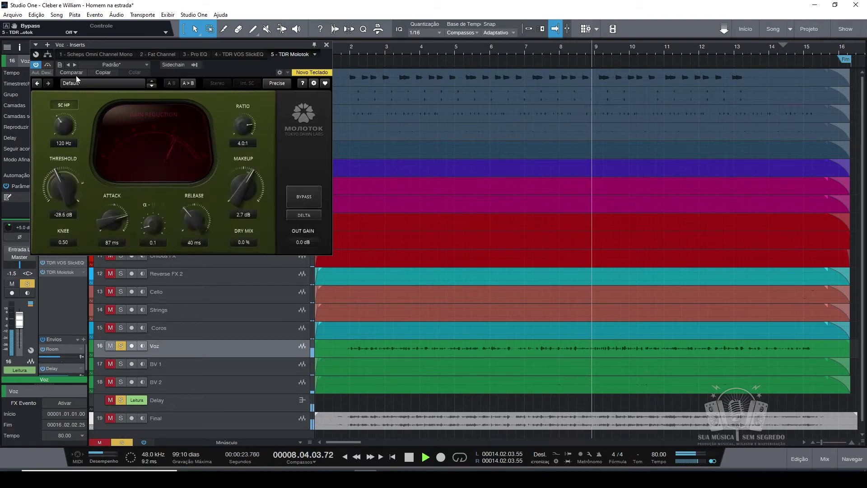
pyautogui.moveTo(244, 185); pyautogui.dragTo(244, 190)
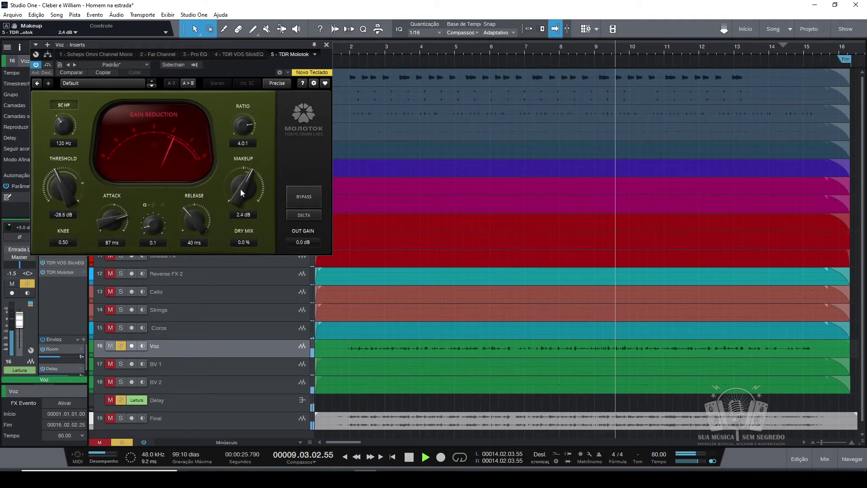
pyautogui.click(49, 65)
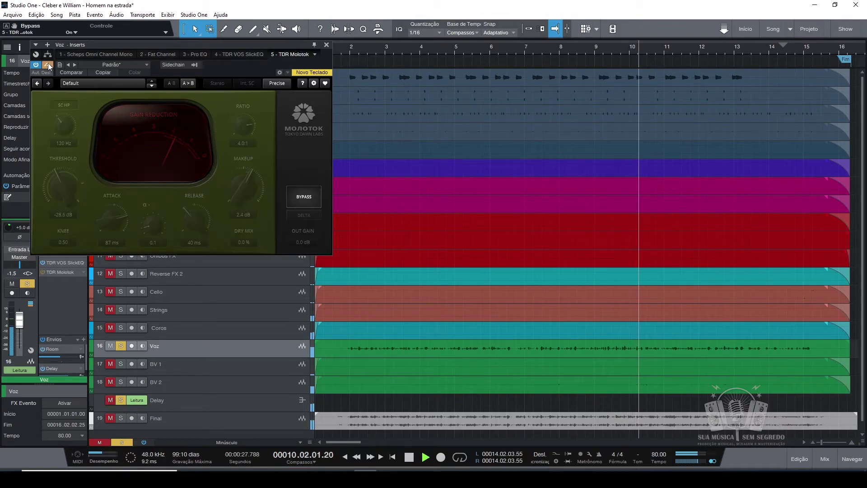
pyautogui.click(49, 64)
pyautogui.click(326, 44)
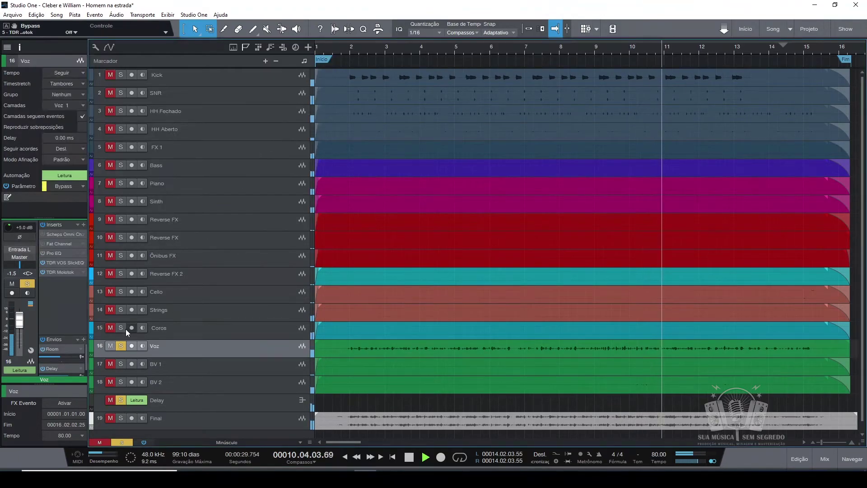
# - Replay the soloed vocal from bar 2, comparing it with all Voz inserts switched off and on
pyautogui.press('space')
pyautogui.click(359, 49)
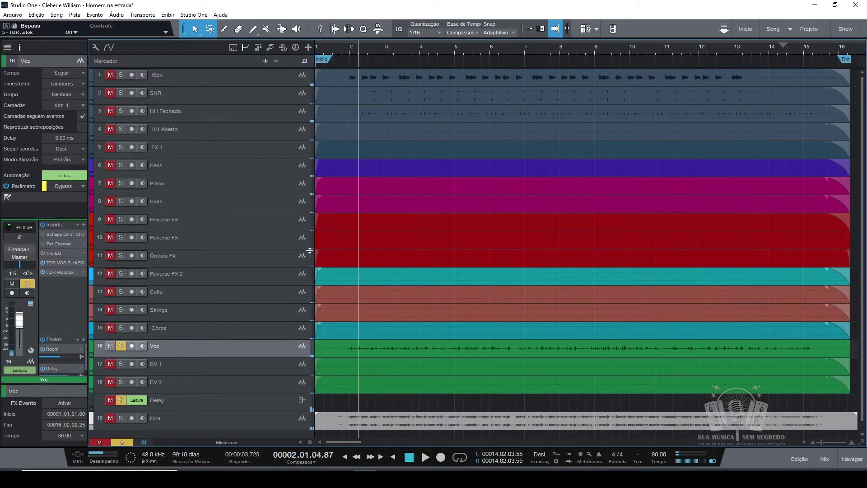
pyautogui.click(43, 224)
pyautogui.press('space')
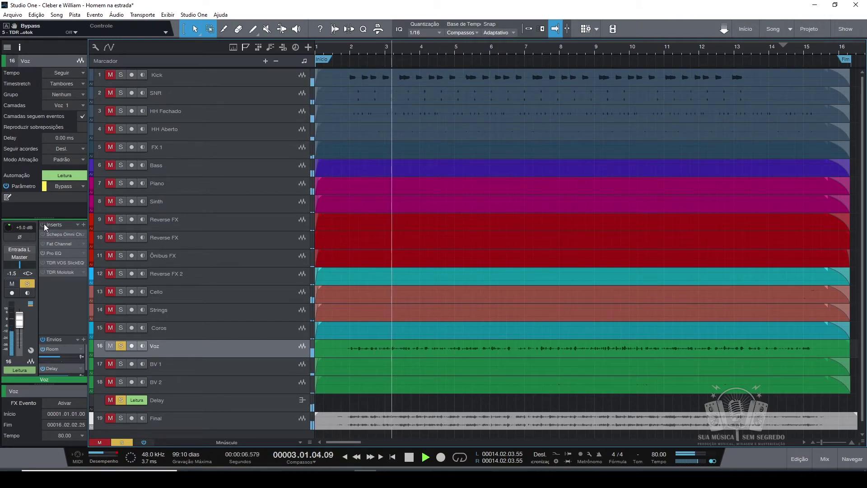
pyautogui.click(44, 223)
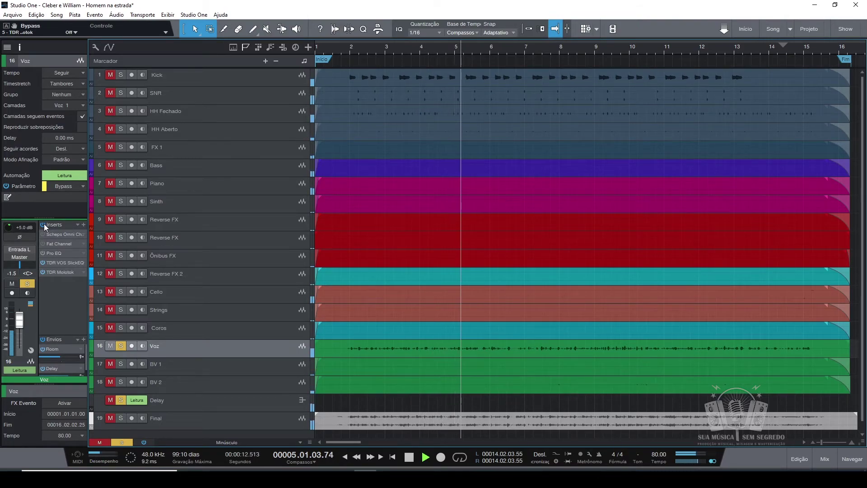
pyautogui.click(44, 223)
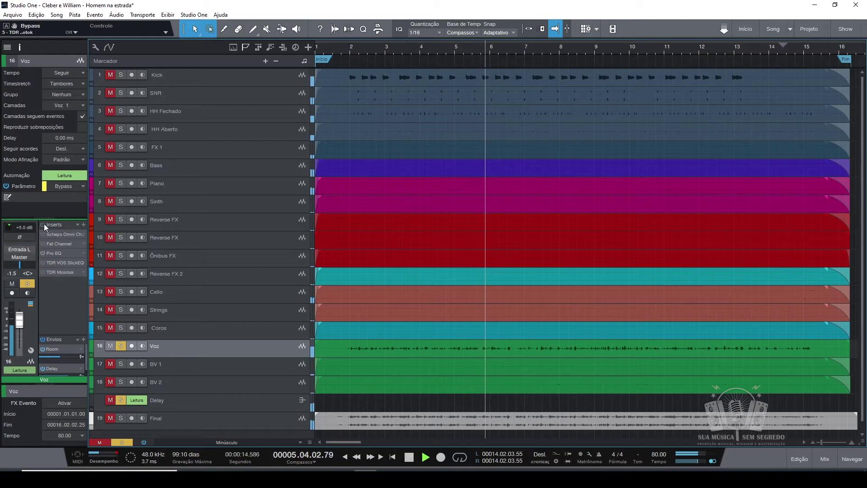
pyautogui.press('space')
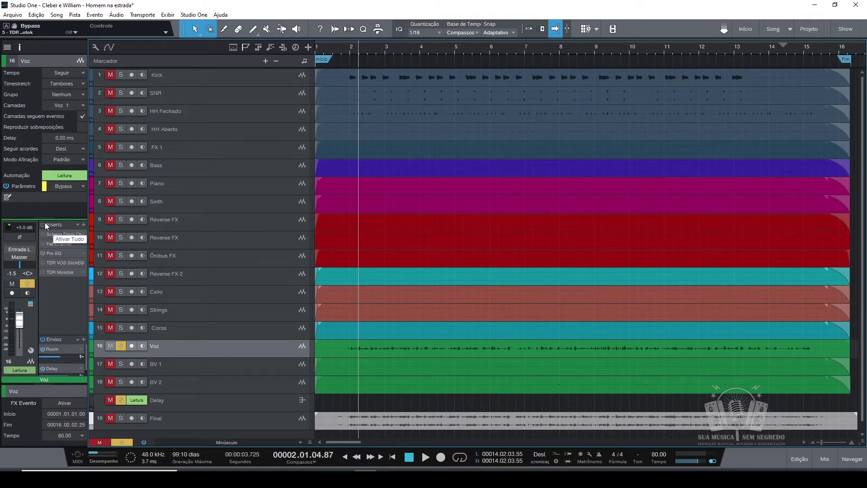
# - Open Molotok's window, move it over the track list to review its settings, and close it
pyautogui.doubleClick(62, 273)
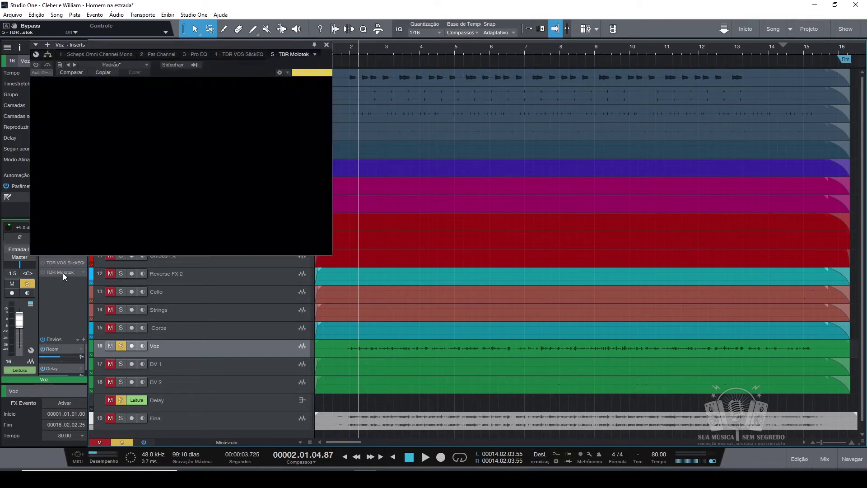
pyautogui.moveTo(193, 53); pyautogui.dragTo(321, 64)
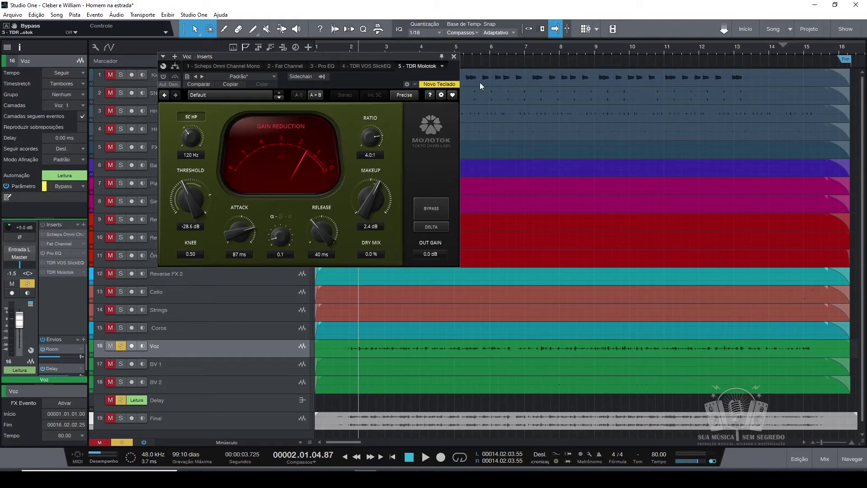
pyautogui.click(454, 56)
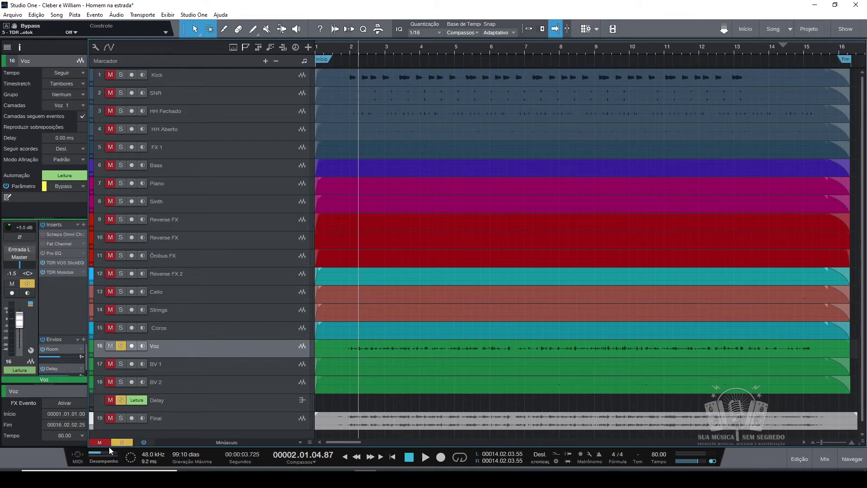
# - Unsolo the Voz track and play the full mix from bar 2 with the vocal inserts enabled
pyautogui.click(120, 346)
pyautogui.press('space')
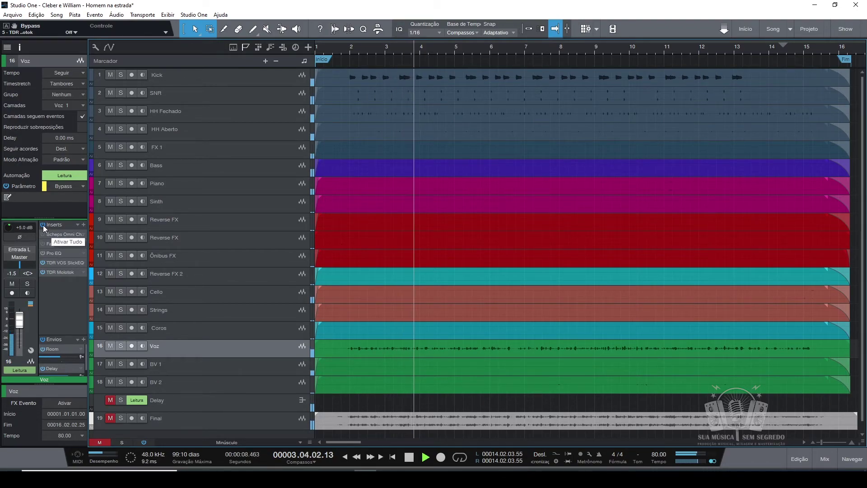
pyautogui.press('space')
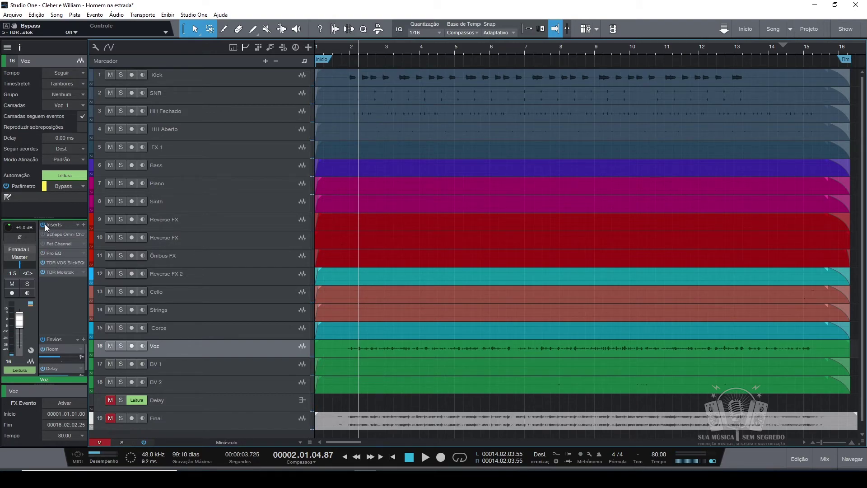
# - Replay the full mix from bar 2, comparing the vocal with all Voz inserts switched on and off
pyautogui.click(43, 224)
pyautogui.click(44, 224)
pyautogui.press('space')
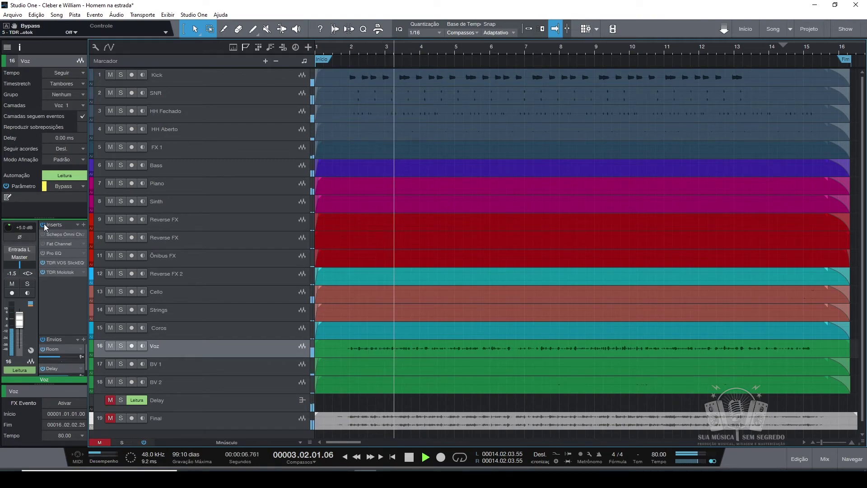
pyautogui.click(44, 225)
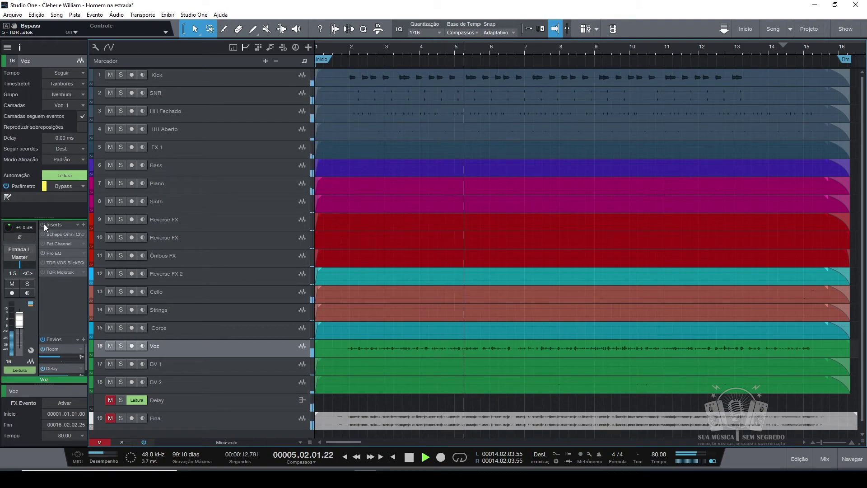
pyautogui.click(44, 224)
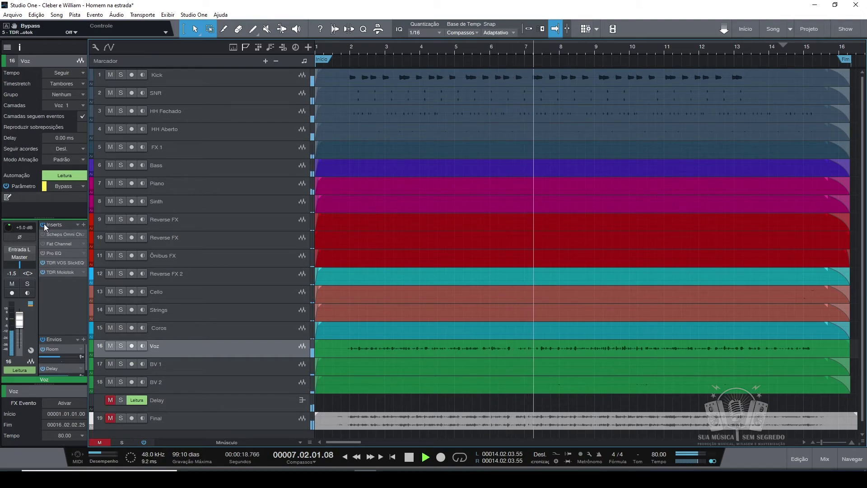
pyautogui.click(44, 223)
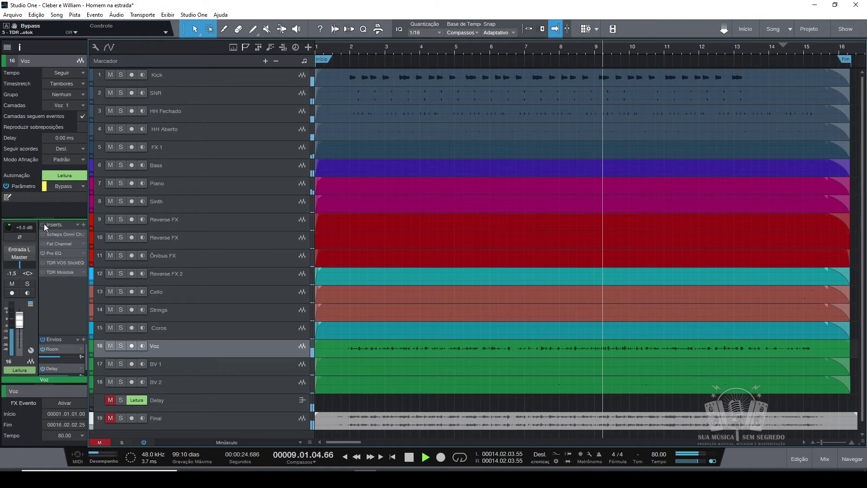
pyautogui.press('space')
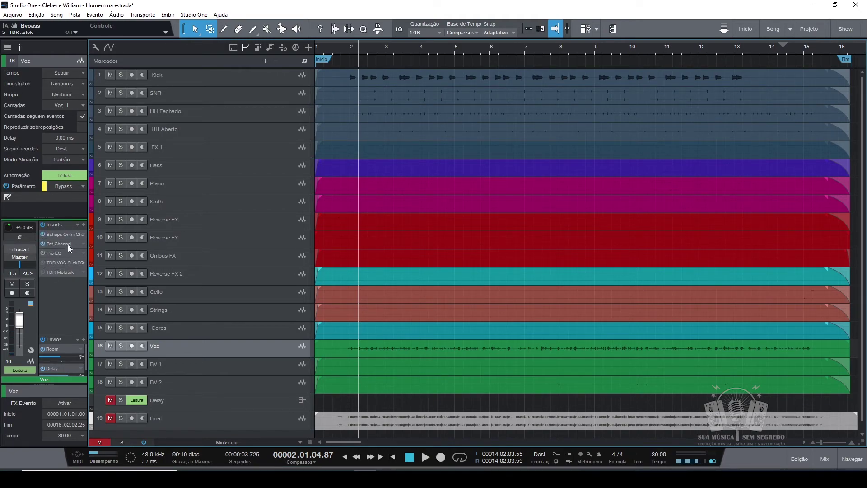
# - Solo the Voz track, switch off its sends, and play it through Scheps Omni Channel and Fat Channel
pyautogui.click(121, 346)
pyautogui.press('space')
pyautogui.press('space')
pyautogui.click(43, 339)
pyautogui.press('space')
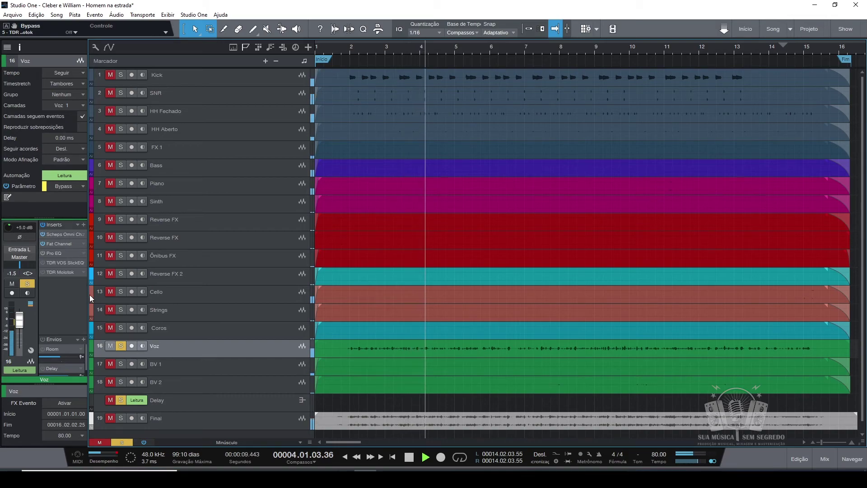
pyautogui.press('space')
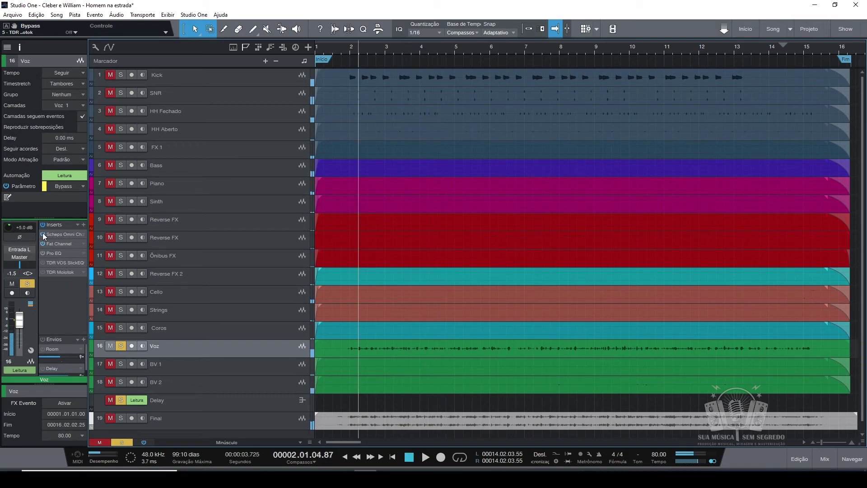
# - Enable SlickEQ and Molotok in place of Scheps Omni Channel and Fat Channel, and play the vocal from bar 2
pyautogui.click(43, 272)
pyautogui.press('space')
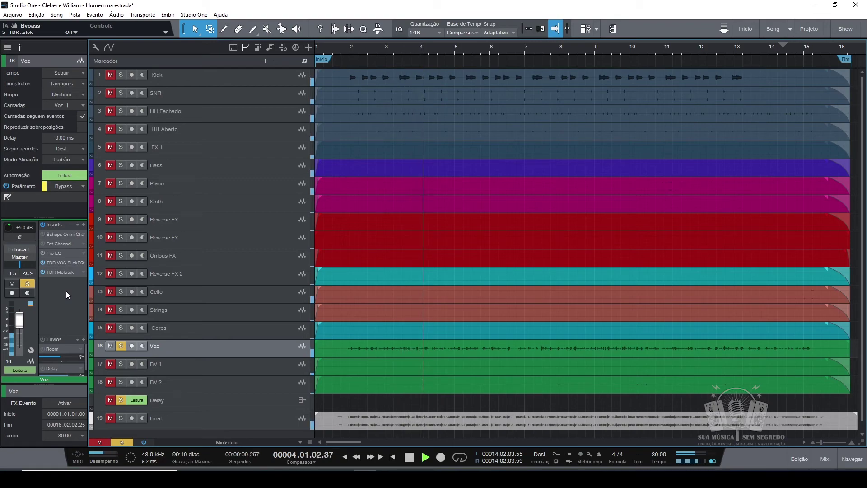
pyautogui.press('space')
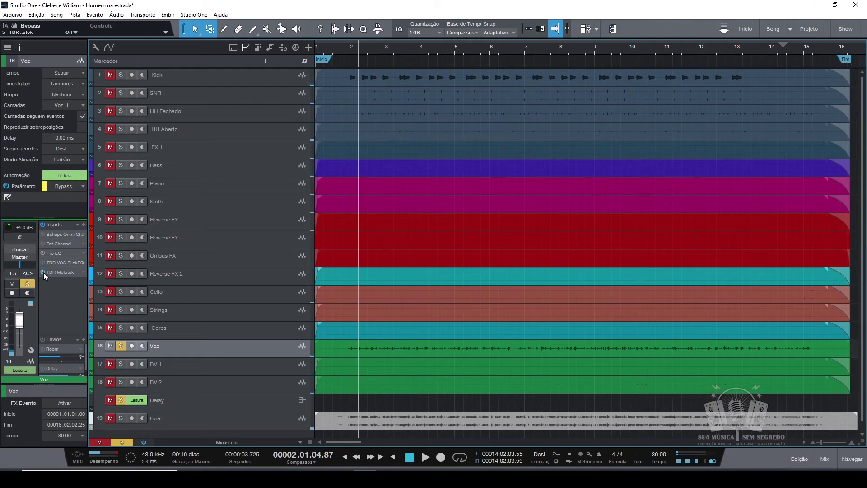
# - Examine the settings of Scheps Omni Channel, Fat Channel's compressor and SlickEQ on the Voz track, closing each window
pyautogui.click(64, 236)
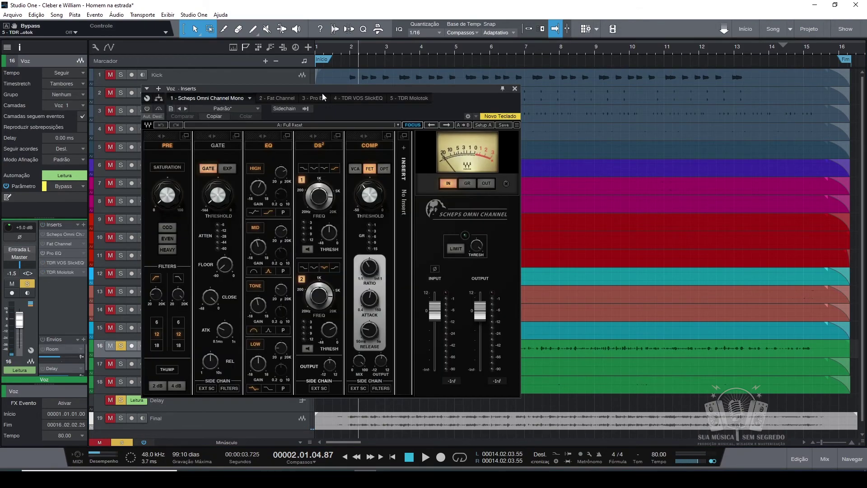
pyautogui.moveTo(337, 85); pyautogui.dragTo(370, 79)
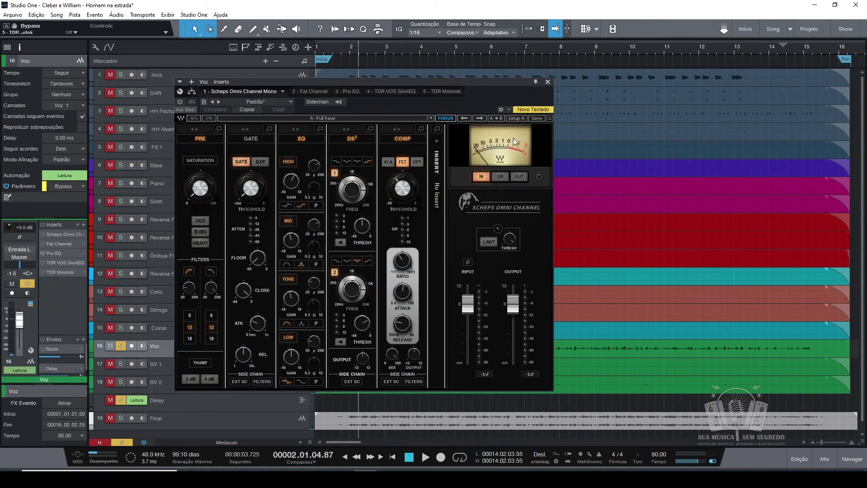
pyautogui.click(548, 82)
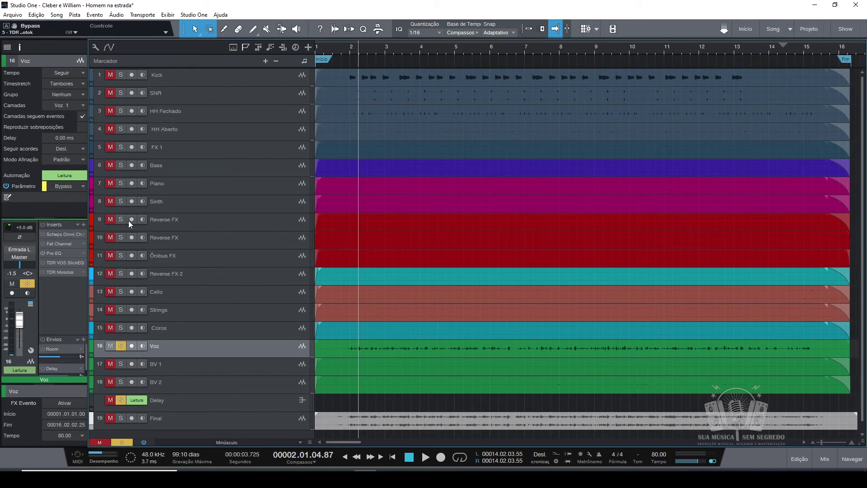
pyautogui.click(58, 243)
pyautogui.click(342, 129)
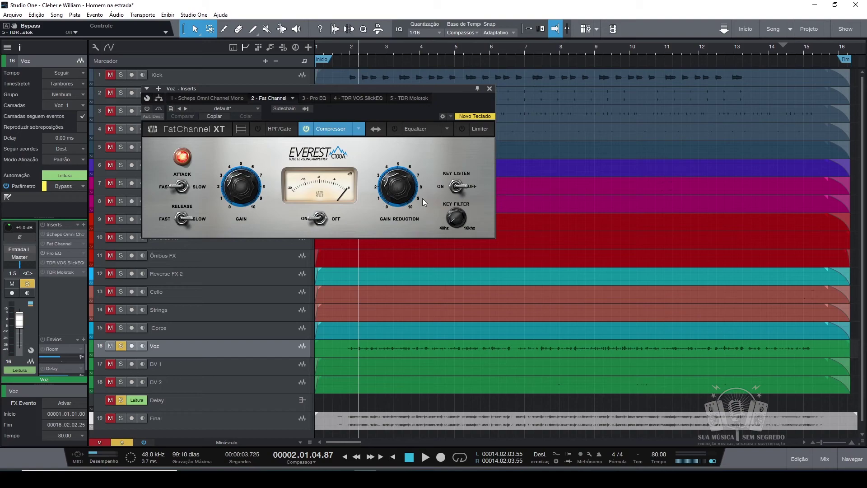
pyautogui.click(491, 88)
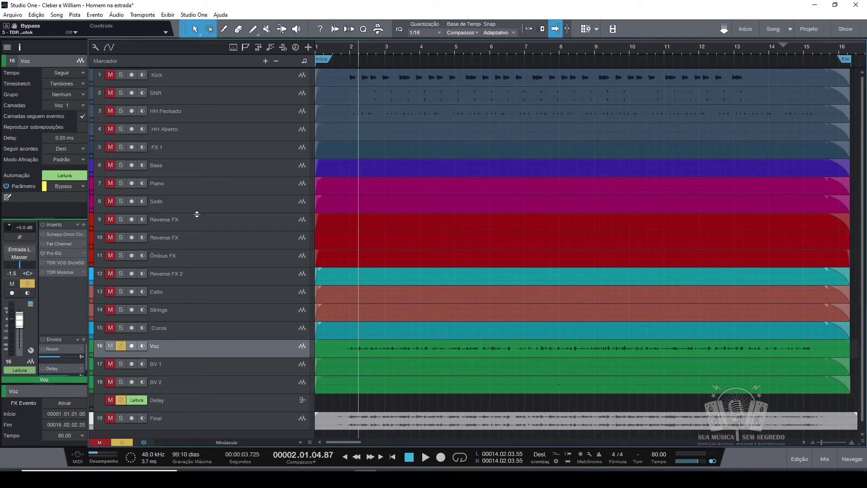
pyautogui.click(63, 262)
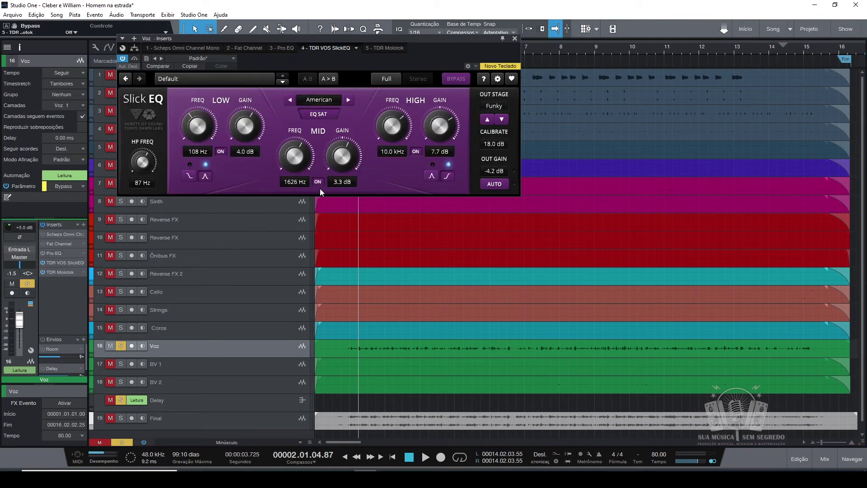
pyautogui.click(513, 39)
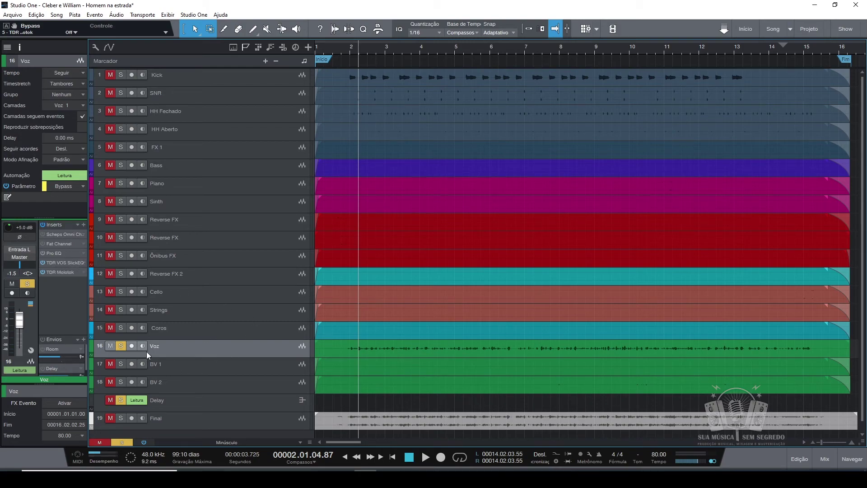
# - Compare the vocal from bar 2 through Scheps Omni Channel and Fat Channel with the same passage through SlickEQ and Molotok
pyautogui.click(43, 272)
pyautogui.press('space')
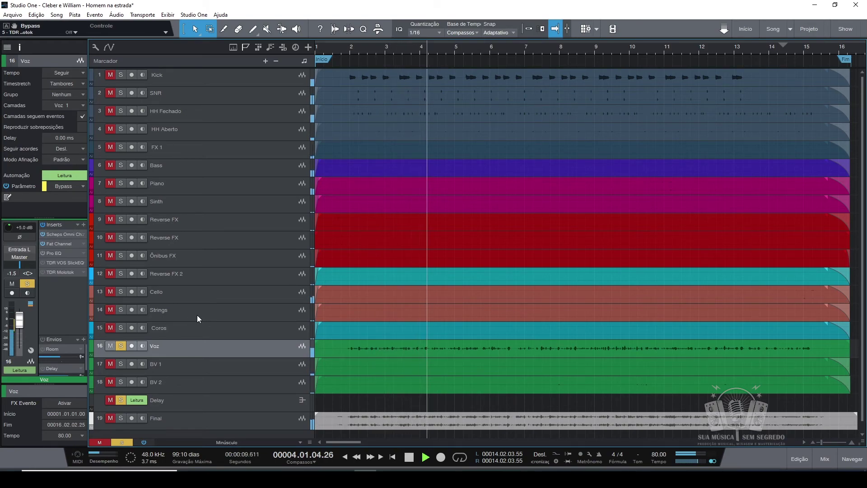
pyautogui.press('space')
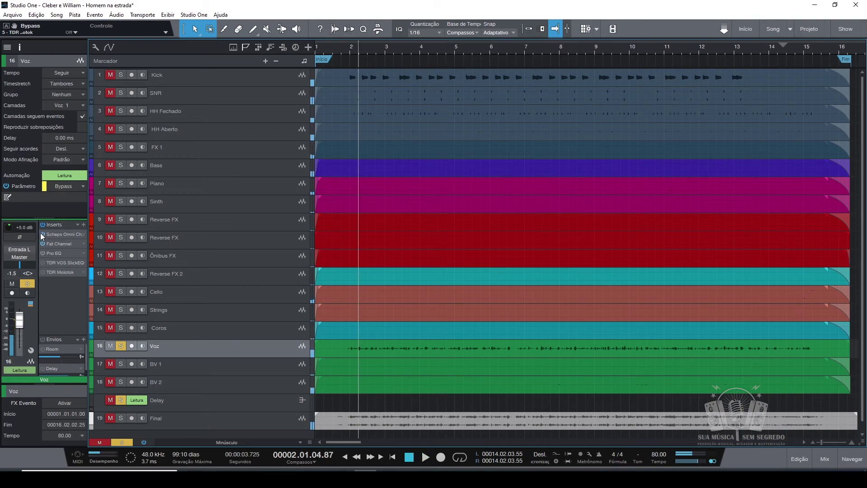
pyautogui.press('space')
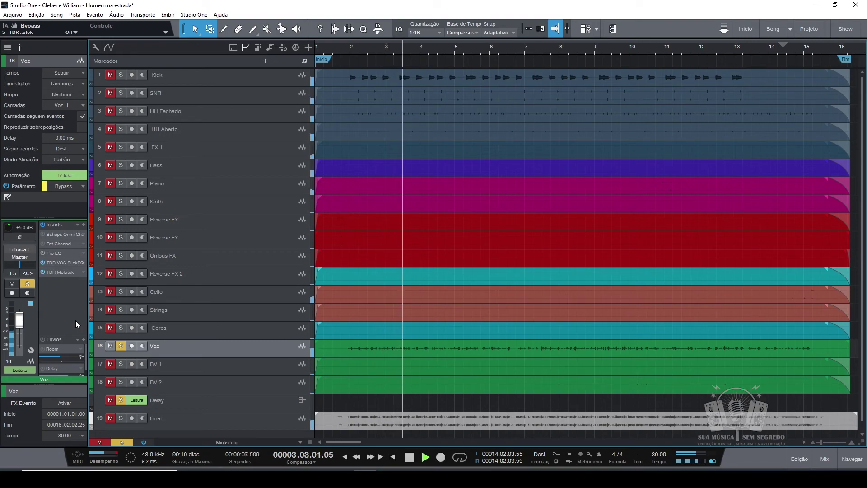
pyautogui.press('space')
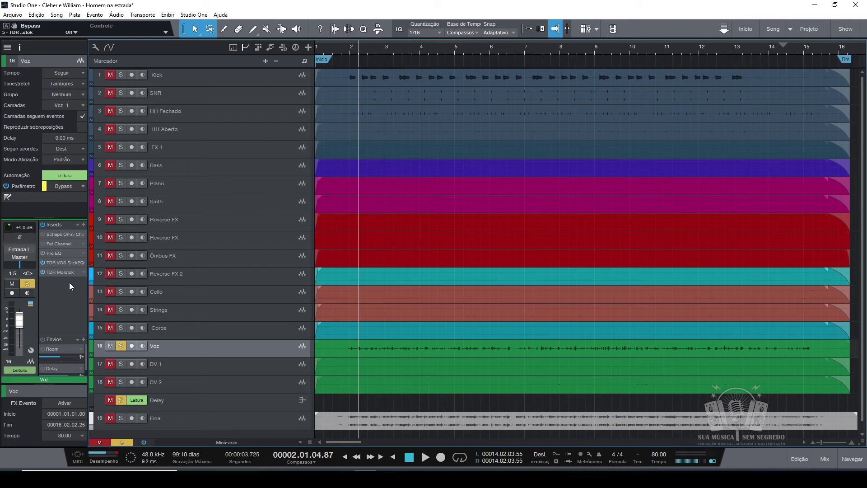
# - Review Molotok's settings, close its window, and open SlickEQ on the Voz track
pyautogui.doubleClick(64, 271)
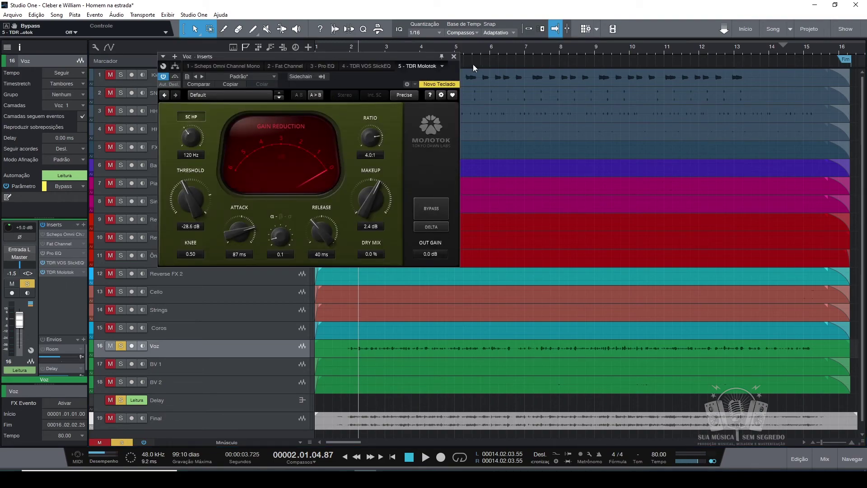
pyautogui.click(453, 57)
pyautogui.doubleClick(67, 262)
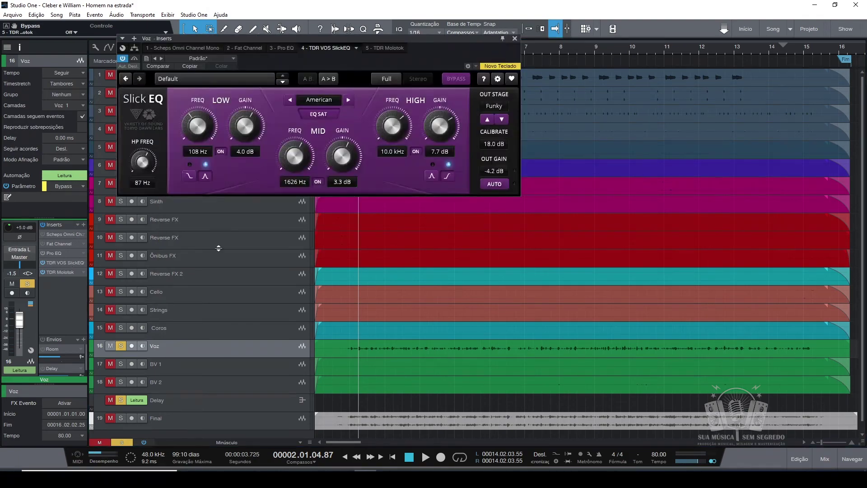